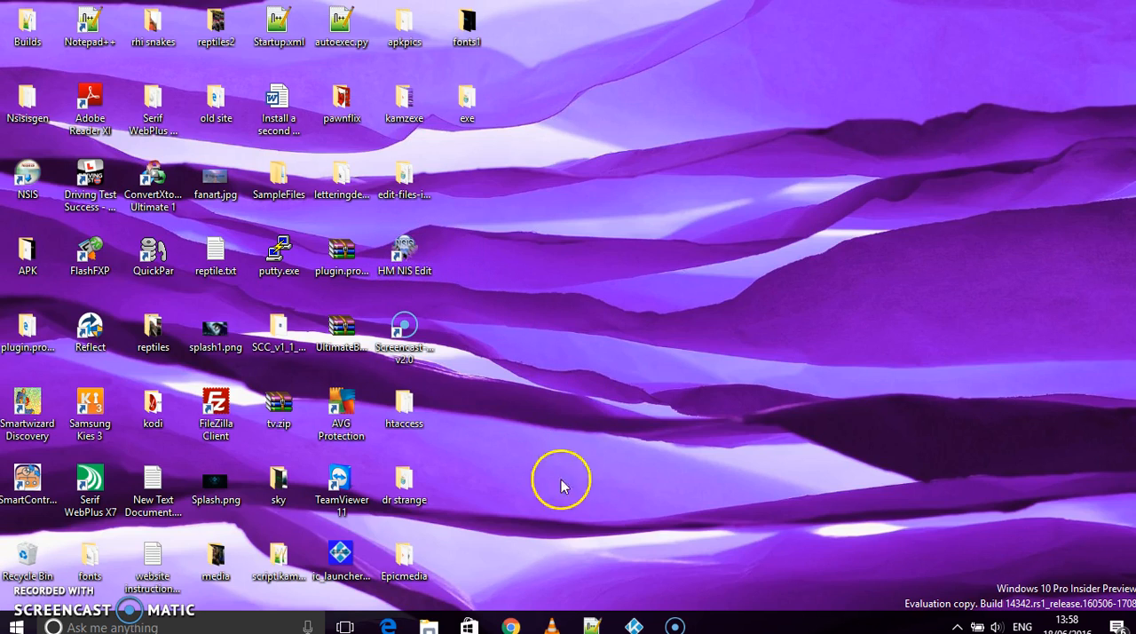
# - In Chrome, examine the HM NIS Edit page at hmne.sourceforge.net for the nisedit2.0.3.exe download, and close the browser
pyautogui.click(510, 615)
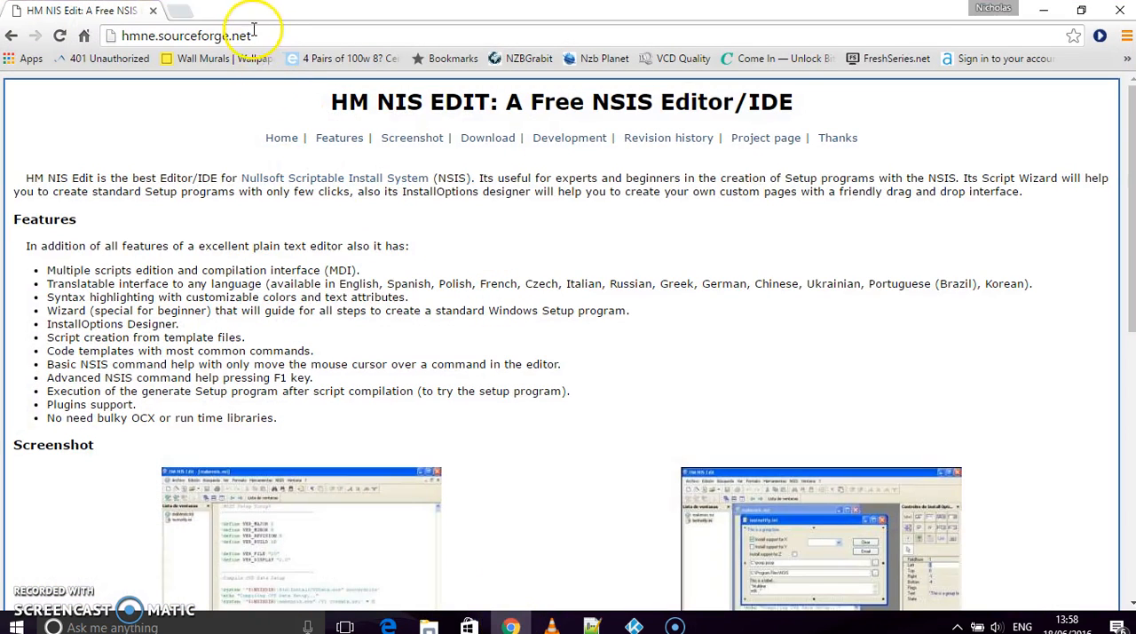
pyautogui.moveTo(259, 37); pyautogui.dragTo(150, 34)
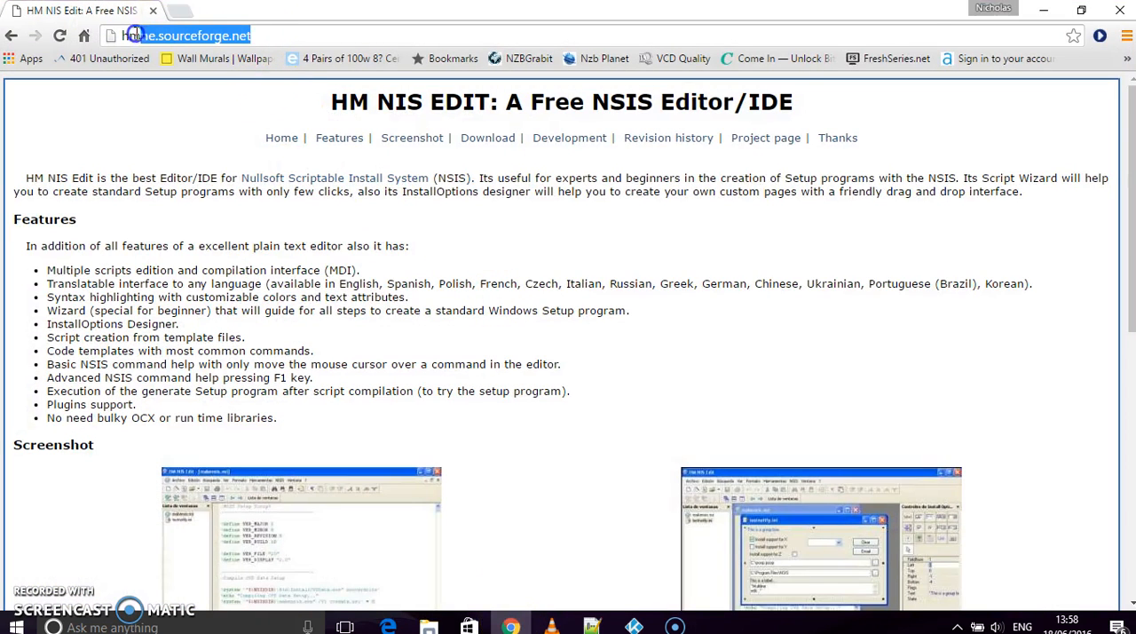
pyautogui.click(220, 130)
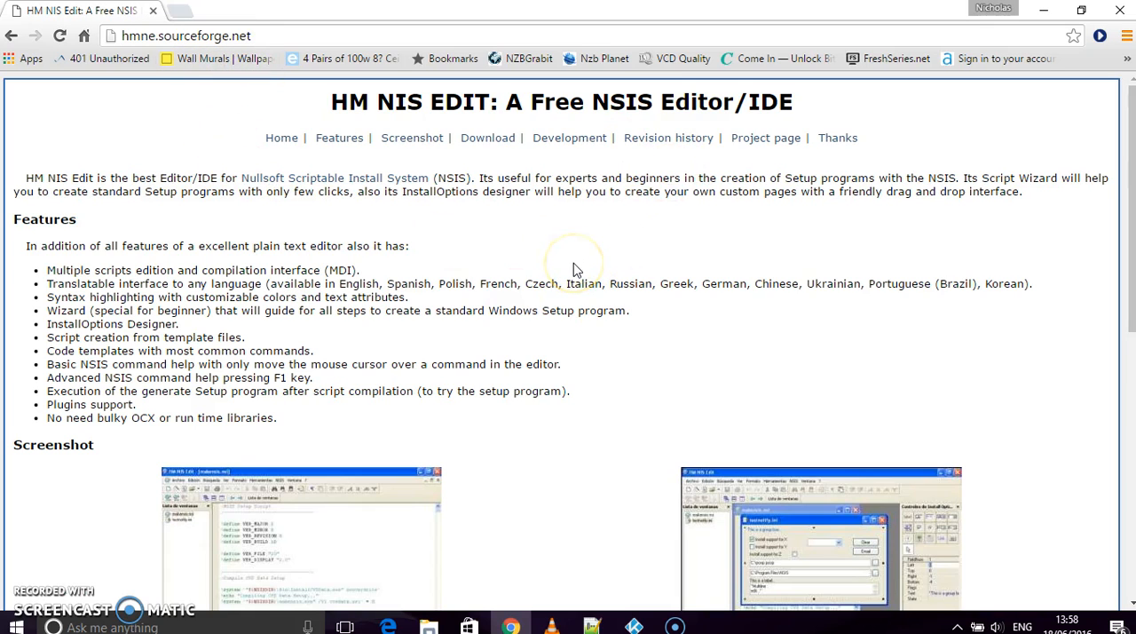
pyautogui.scroll(-7, 574, 262)
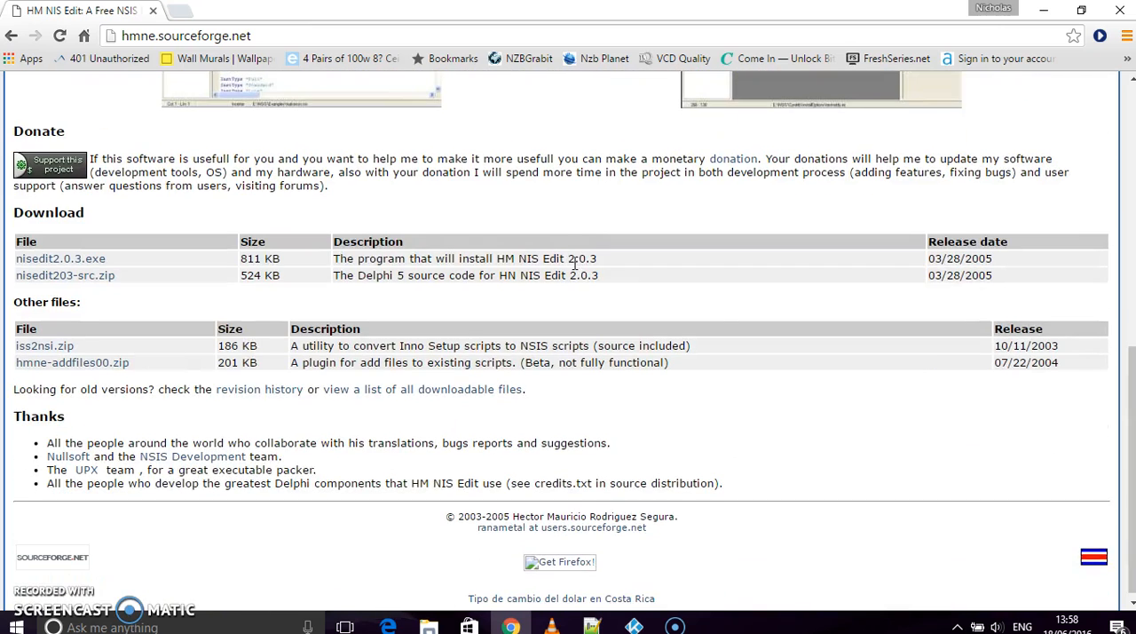
pyautogui.click(49, 265)
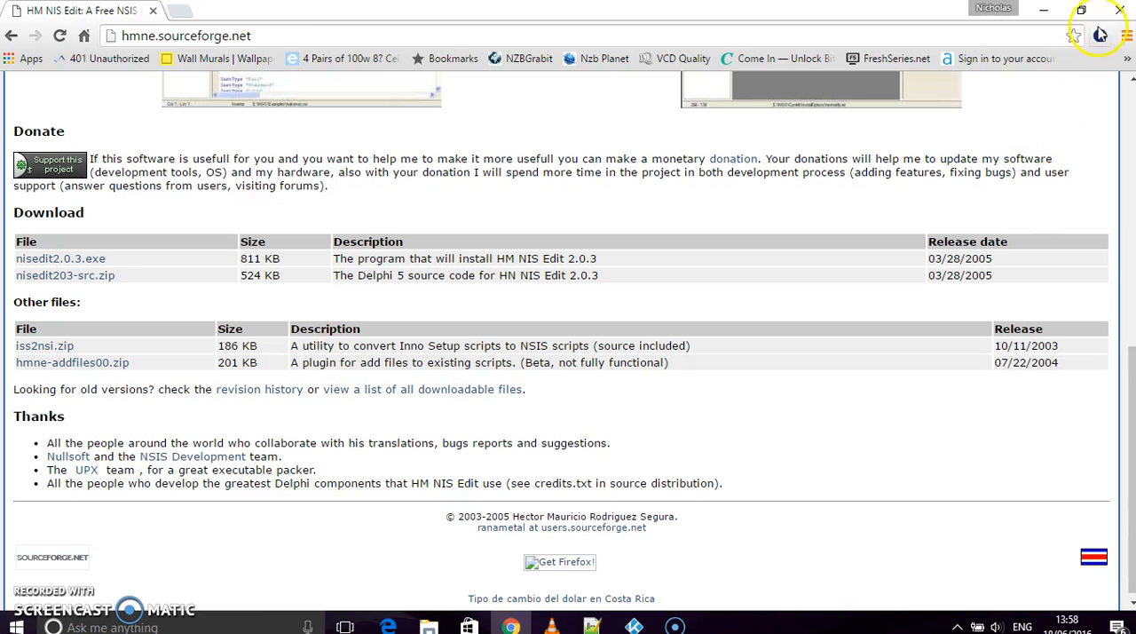
pyautogui.click(1121, 11)
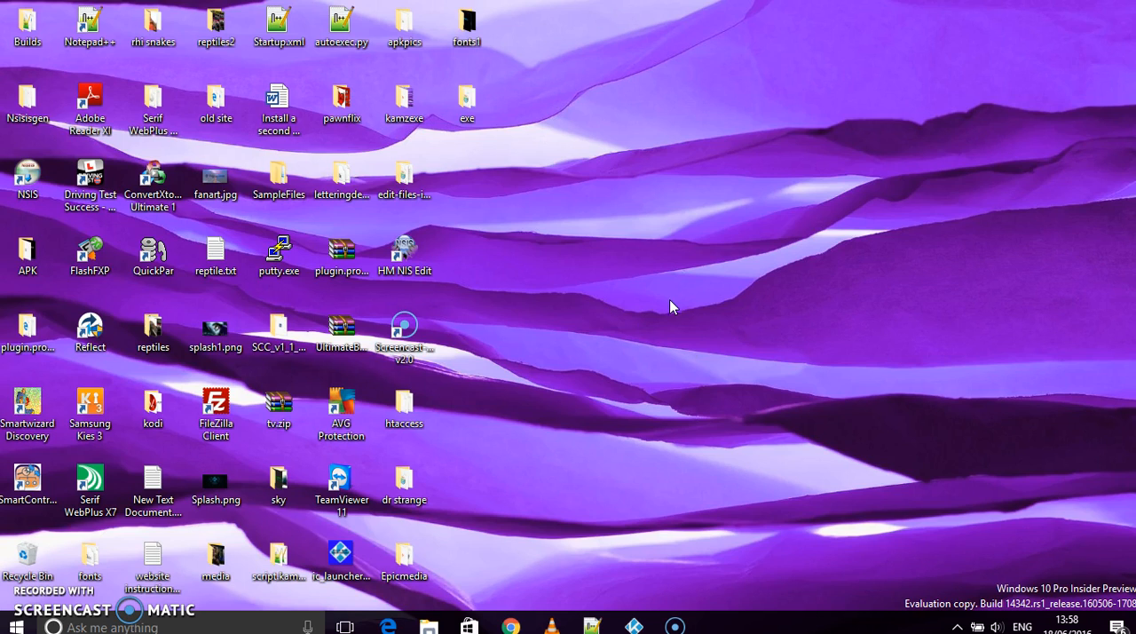
# - Launch Kodi and open its program add-ons list
pyautogui.click(637, 625)
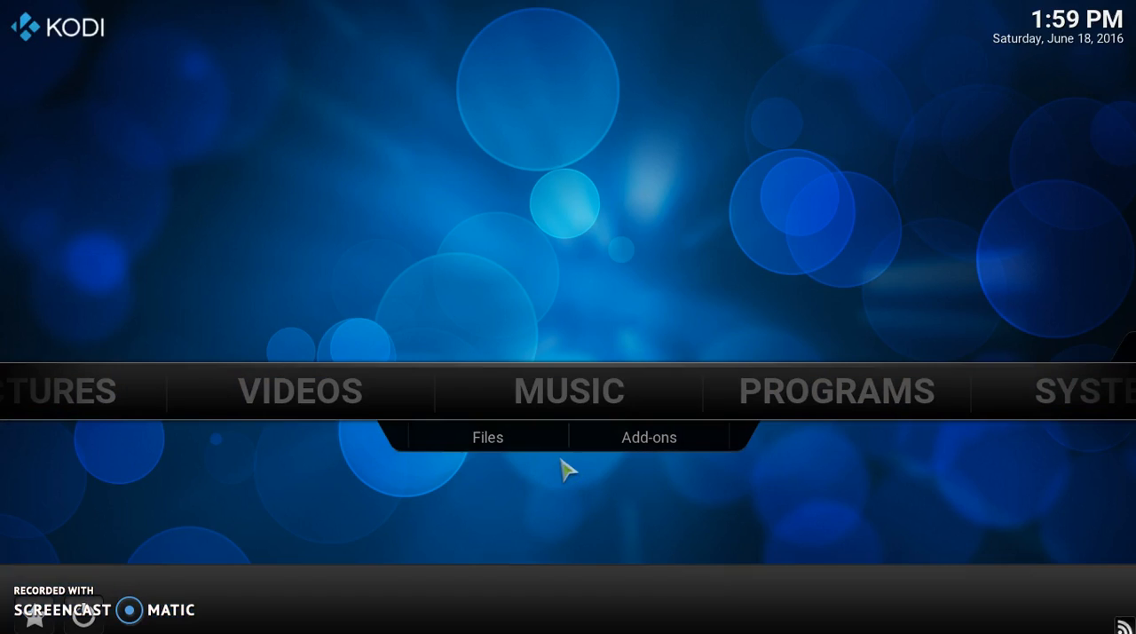
pyautogui.click(588, 378)
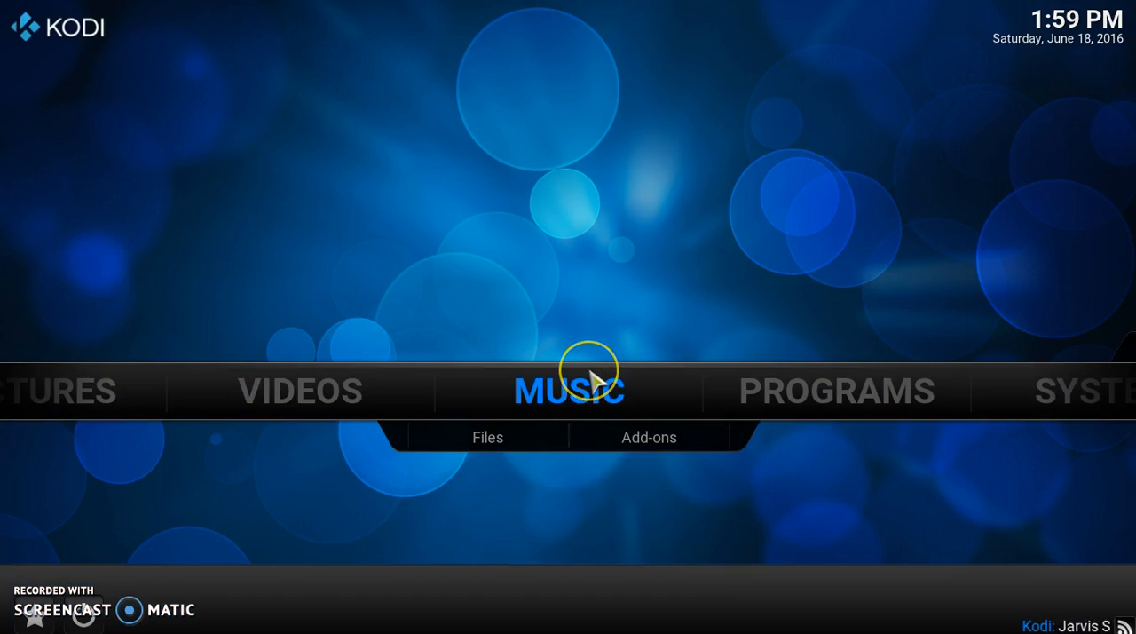
pyautogui.press('Right')
pyautogui.press('Right')
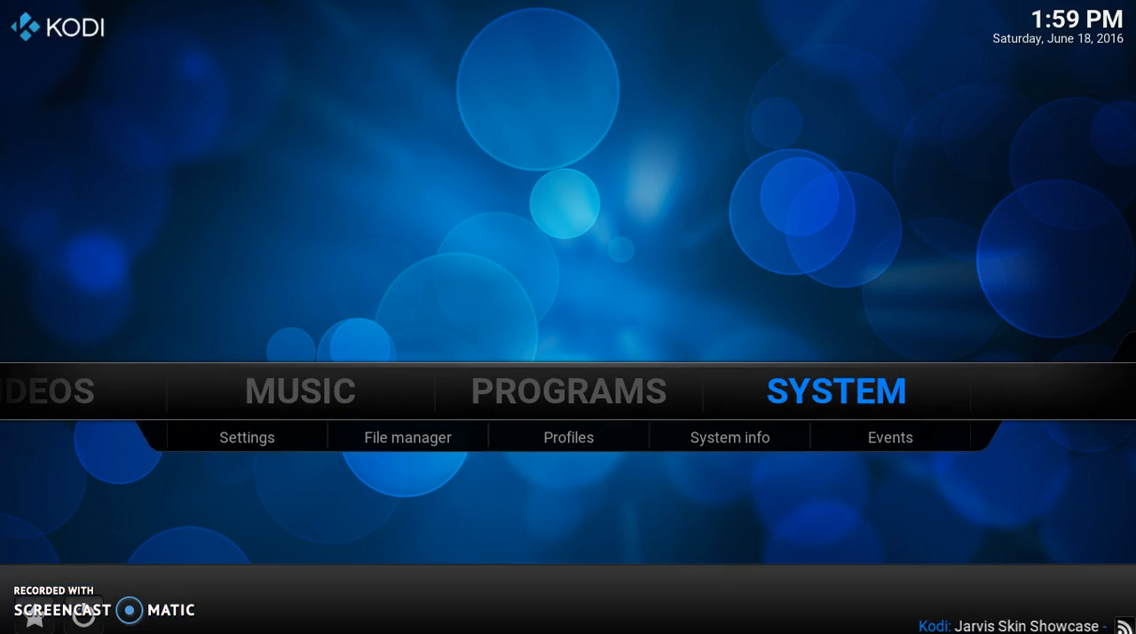
pyautogui.press('Down')
pyautogui.press('Right')
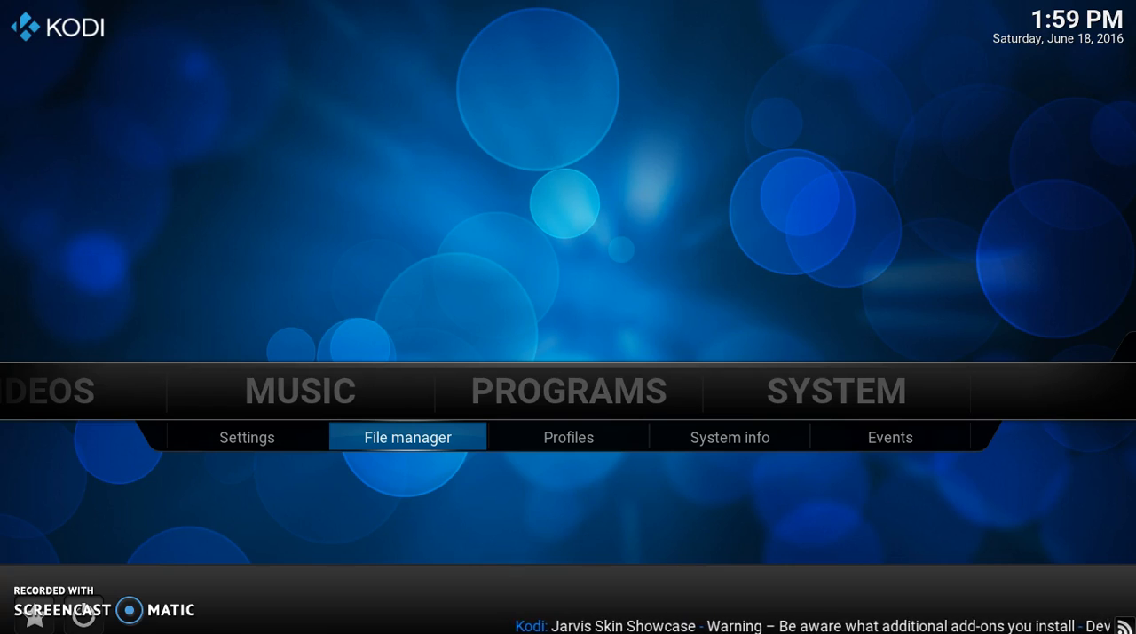
pyautogui.press('Up')
pyautogui.press('Left')
pyautogui.press('Return')
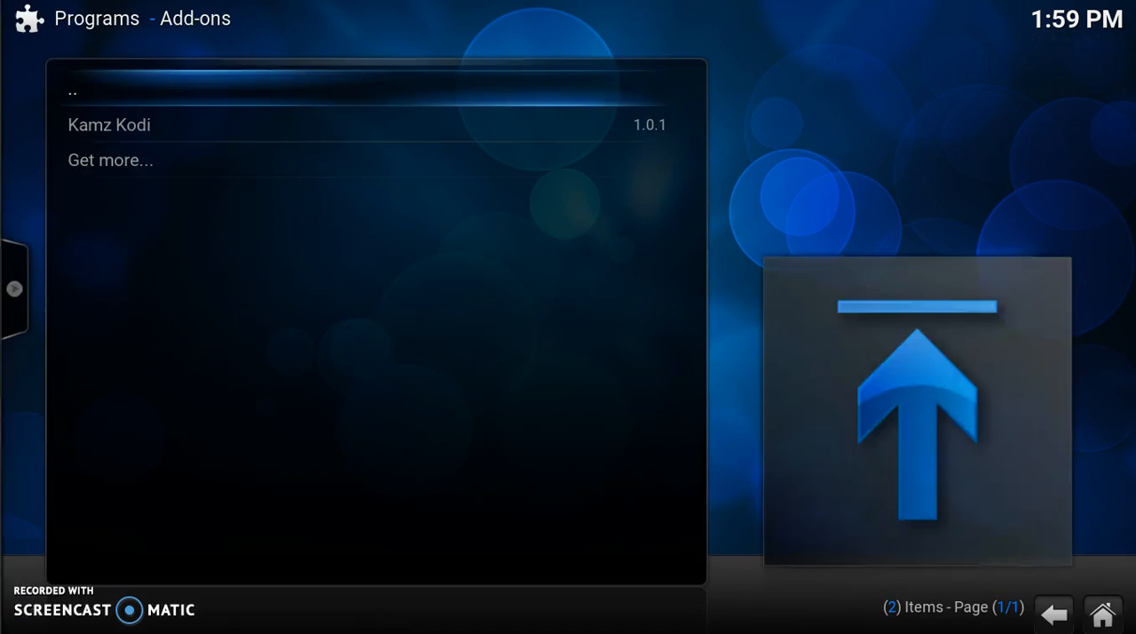
# - Check the Kamz Kodi entry among the program add-ons and return to the desktop
pyautogui.press('Down')
pyautogui.press('Up')
pyautogui.press('Down')
pyautogui.press('Up')
pyautogui.press('Down')
pyautogui.press('Up')
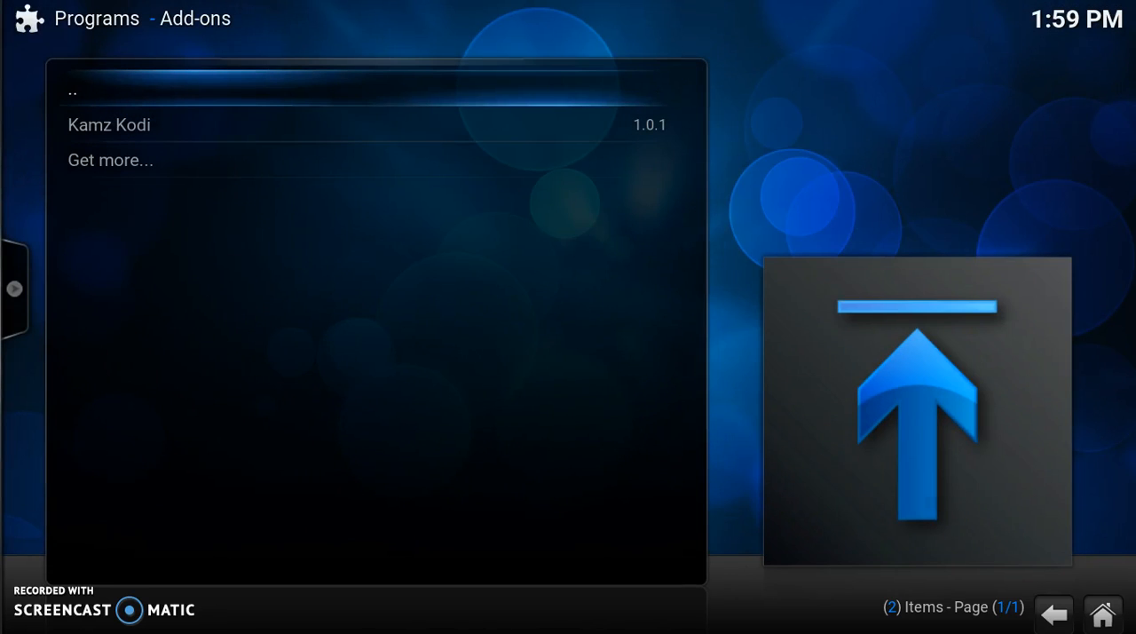
pyautogui.press('super+d')
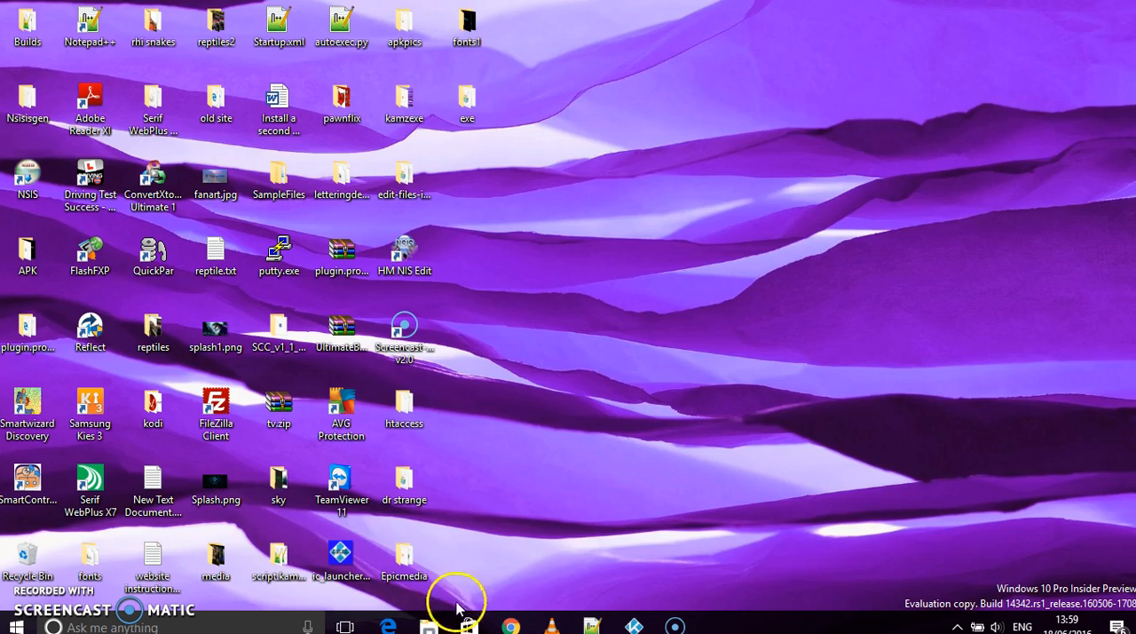
# - Open the %appdata%/kodi folder and copy the plugin.video.Ultimate folder from its addons subfolder
pyautogui.press('super+r')
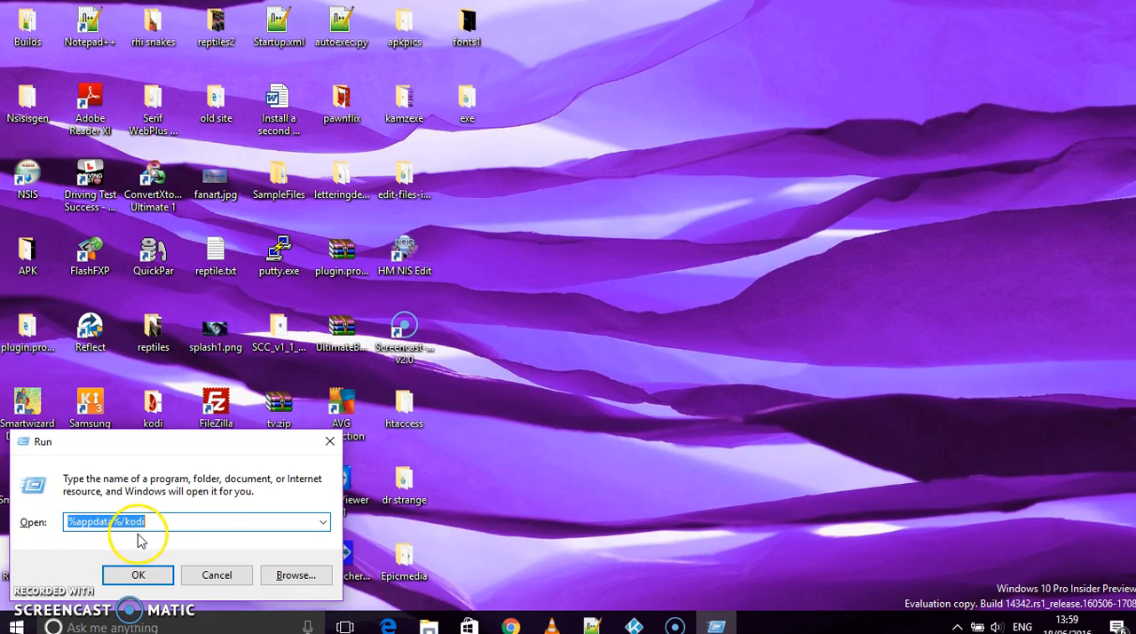
pyautogui.press('Return')
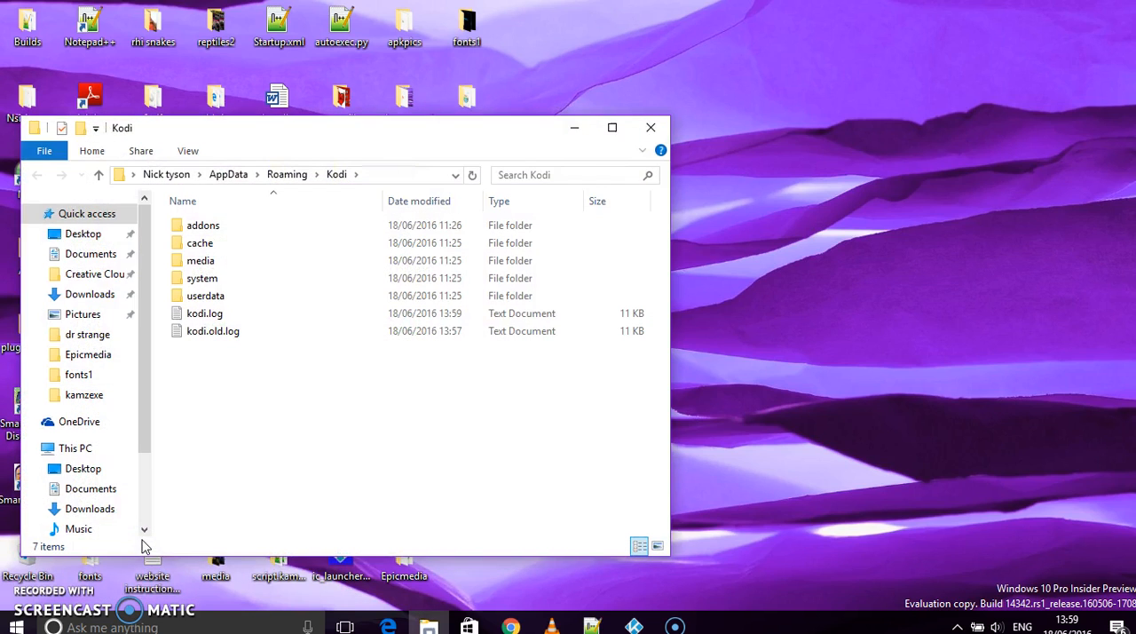
pyautogui.doubleClick(235, 232)
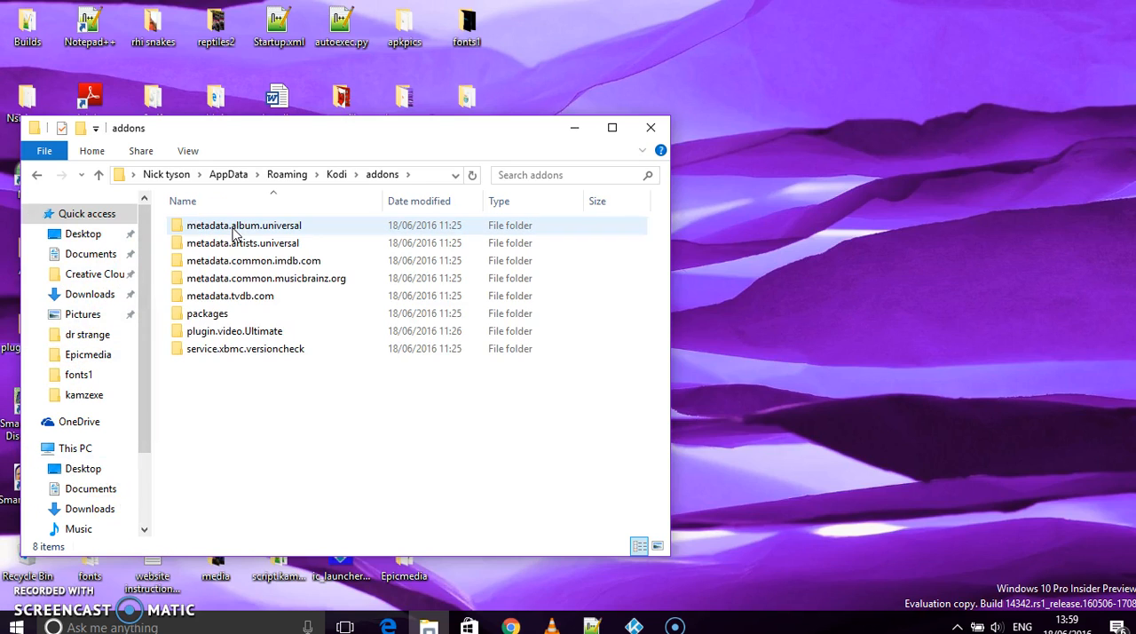
pyautogui.click(253, 337)
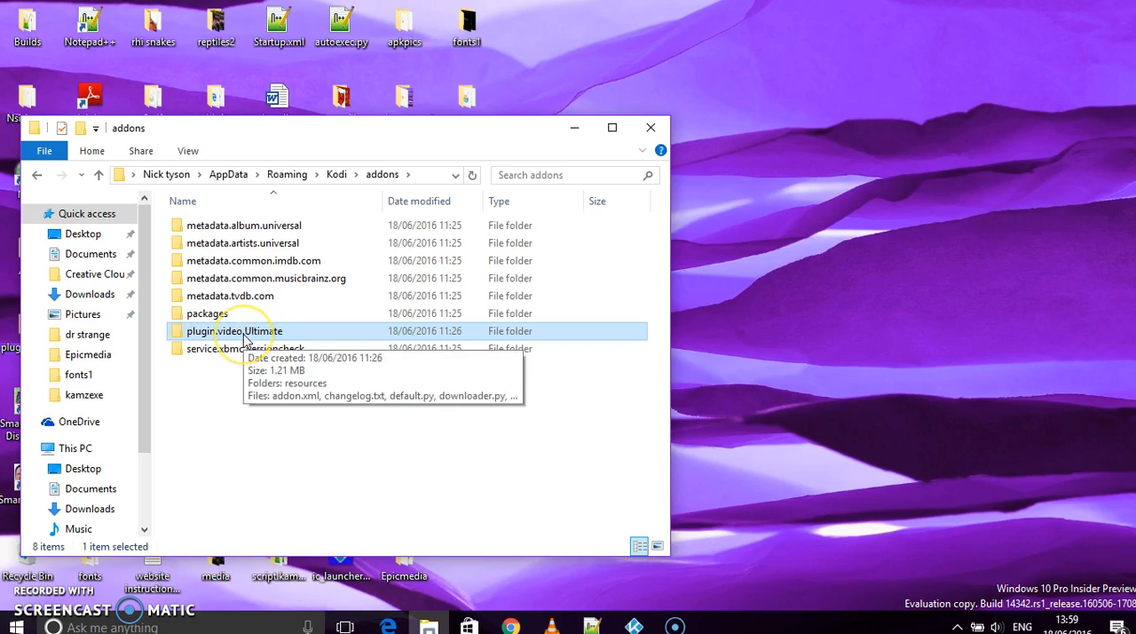
pyautogui.rightClick(246, 340)
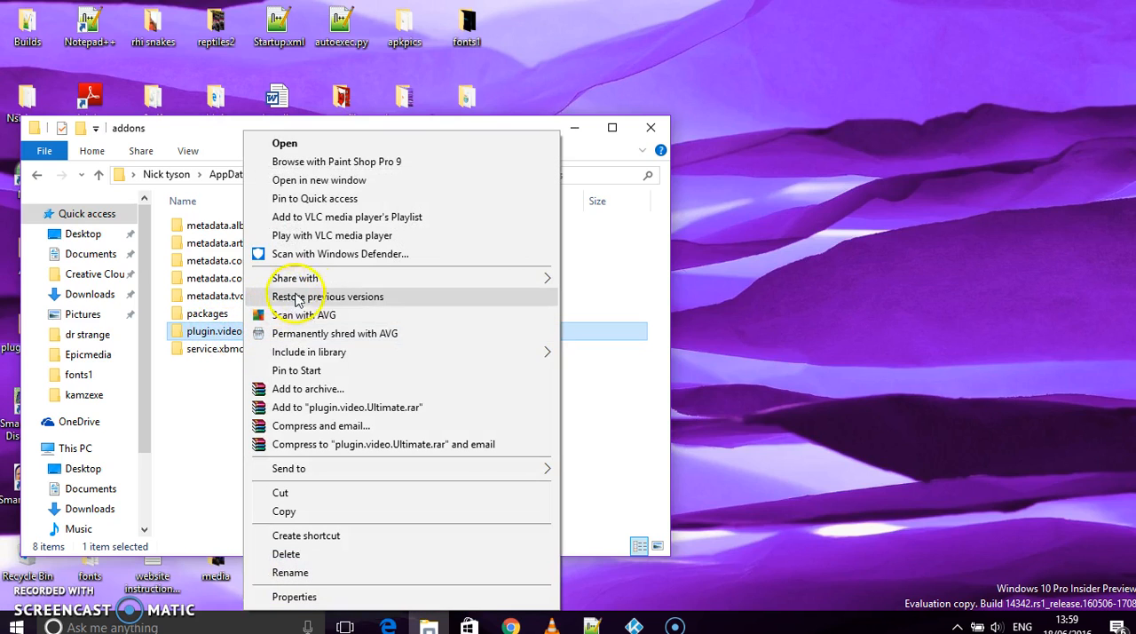
pyautogui.click(320, 511)
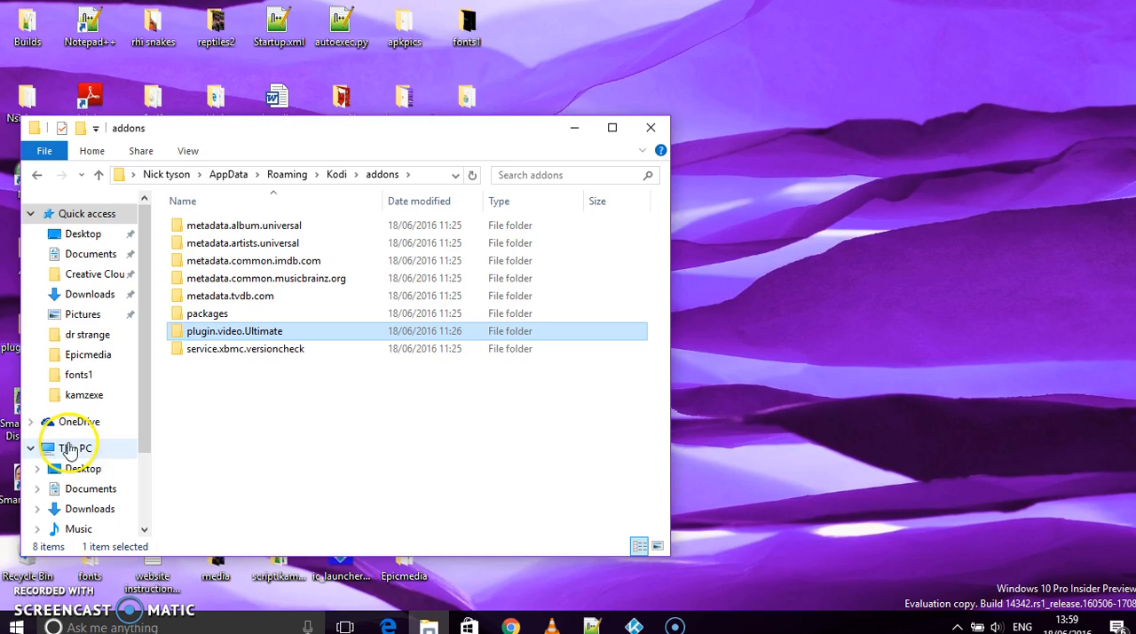
# - Go to the addons folder of the Kodi installation under Program Files (x86) on Local Disk (C:)
pyautogui.click(74, 450)
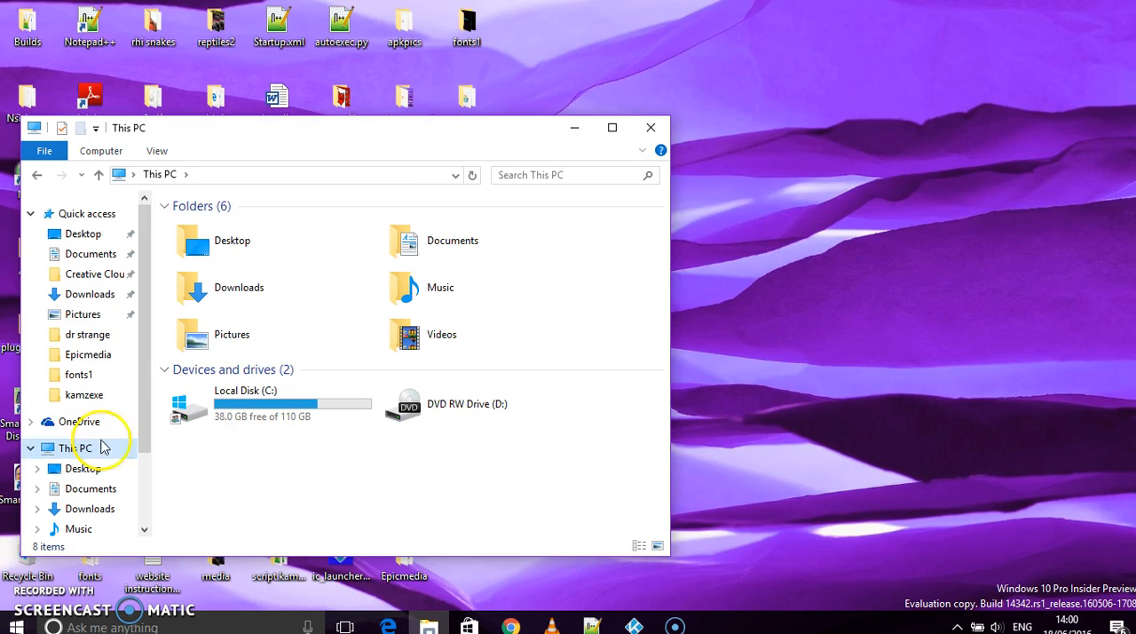
pyautogui.doubleClick(302, 406)
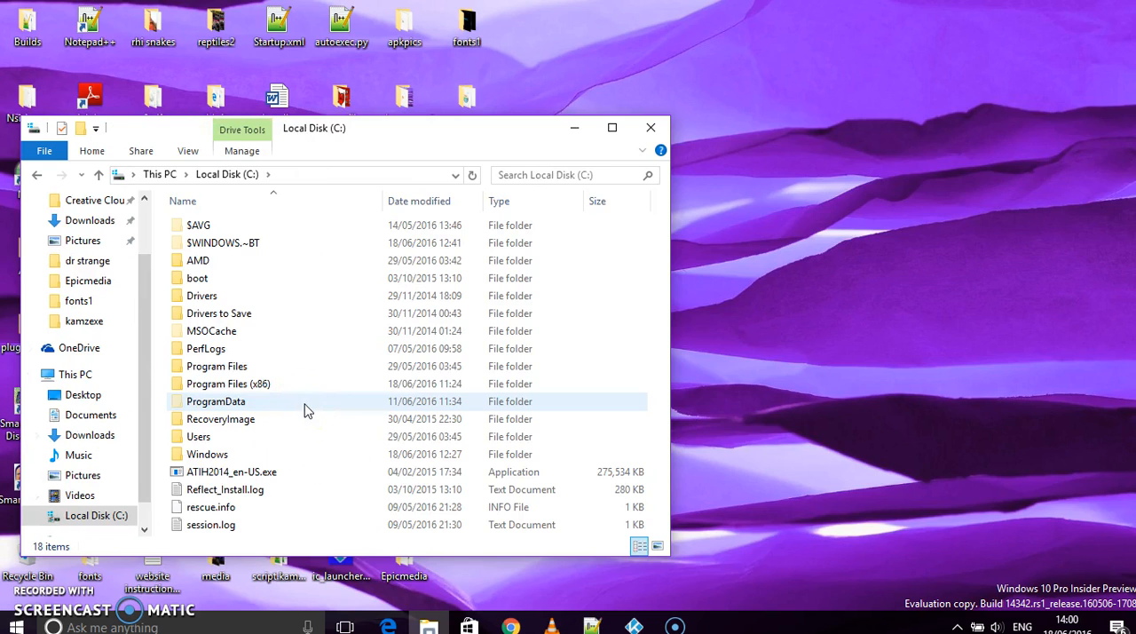
pyautogui.doubleClick(280, 392)
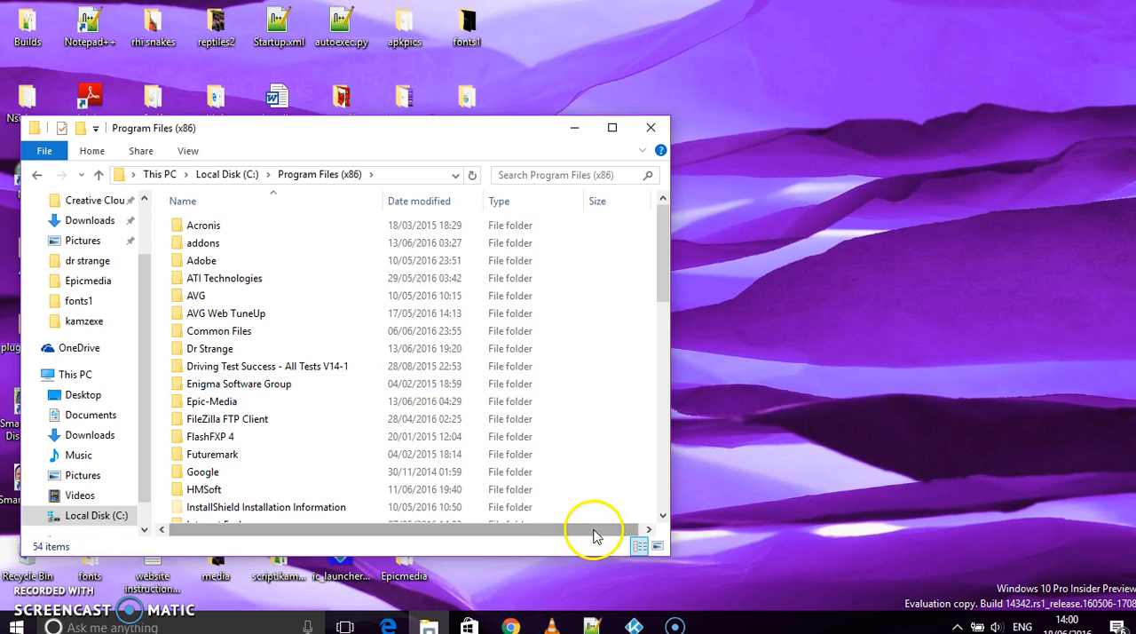
pyautogui.click(662, 517)
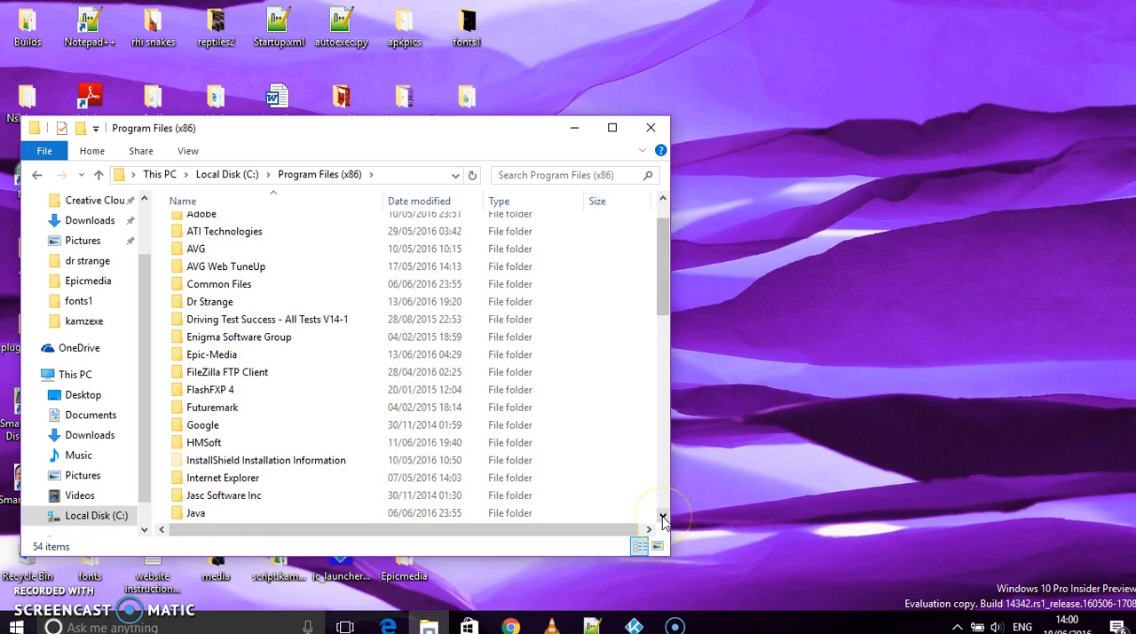
pyautogui.doubleClick(254, 478)
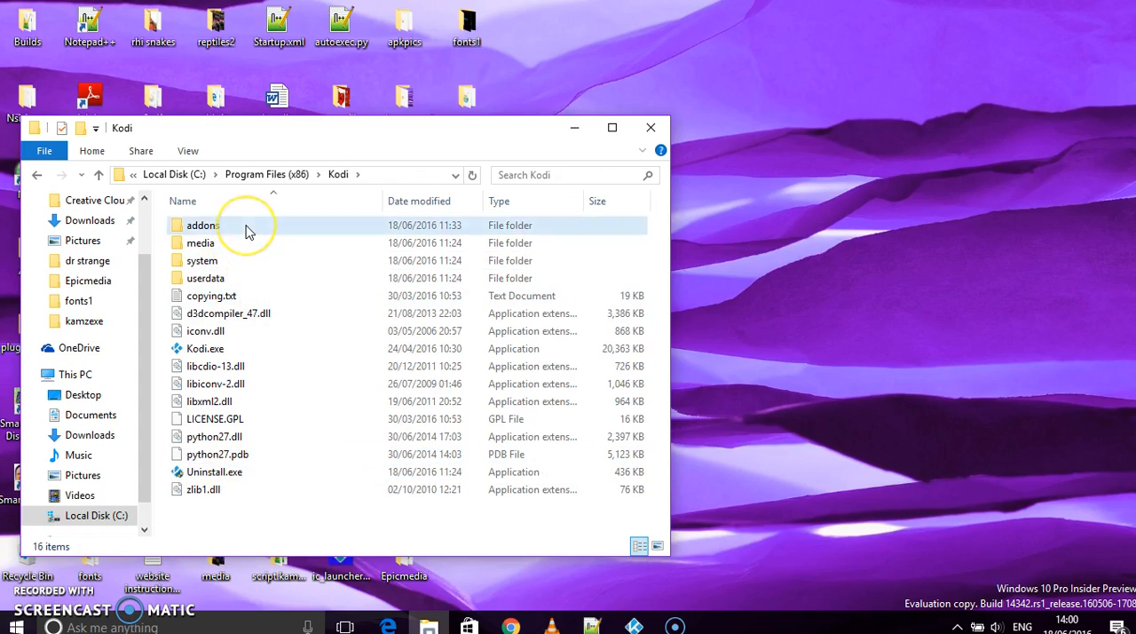
pyautogui.doubleClick(246, 227)
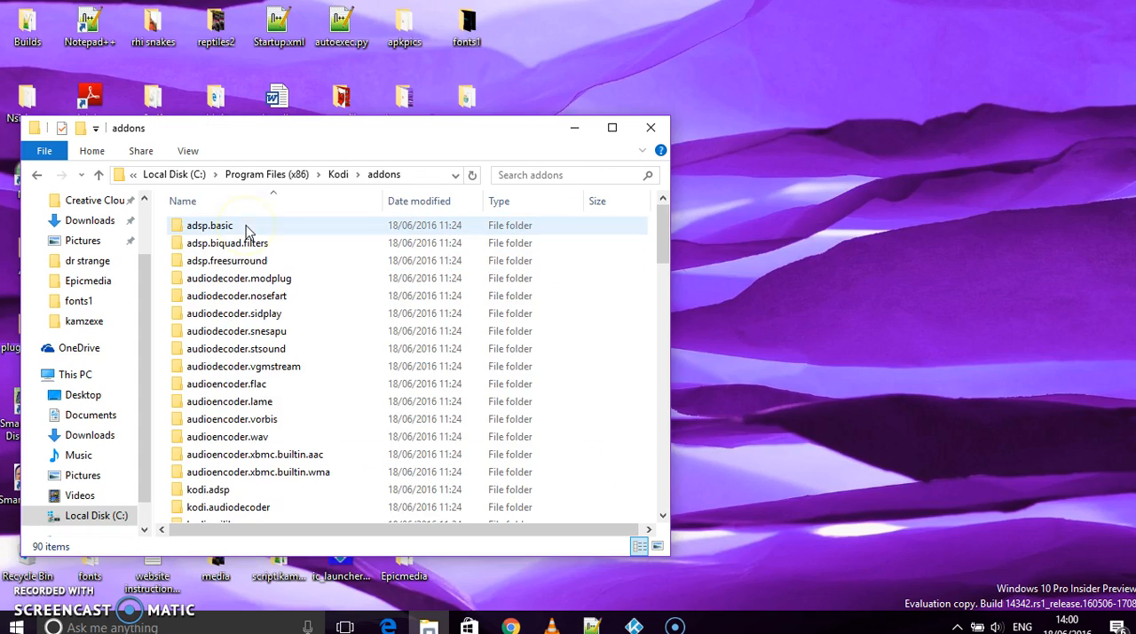
# - Paste the plugin folder there, replacing the existing files and granting administrator permission for all current items, and close the folder window
pyautogui.rightClick(608, 285)
pyautogui.click(661, 420)
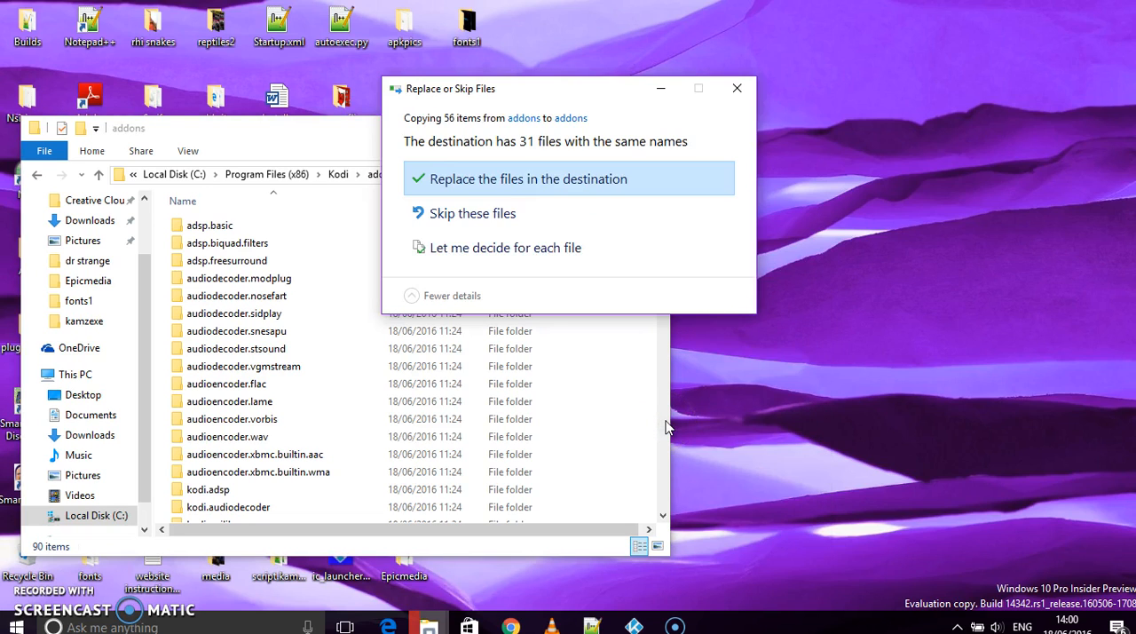
pyautogui.click(535, 185)
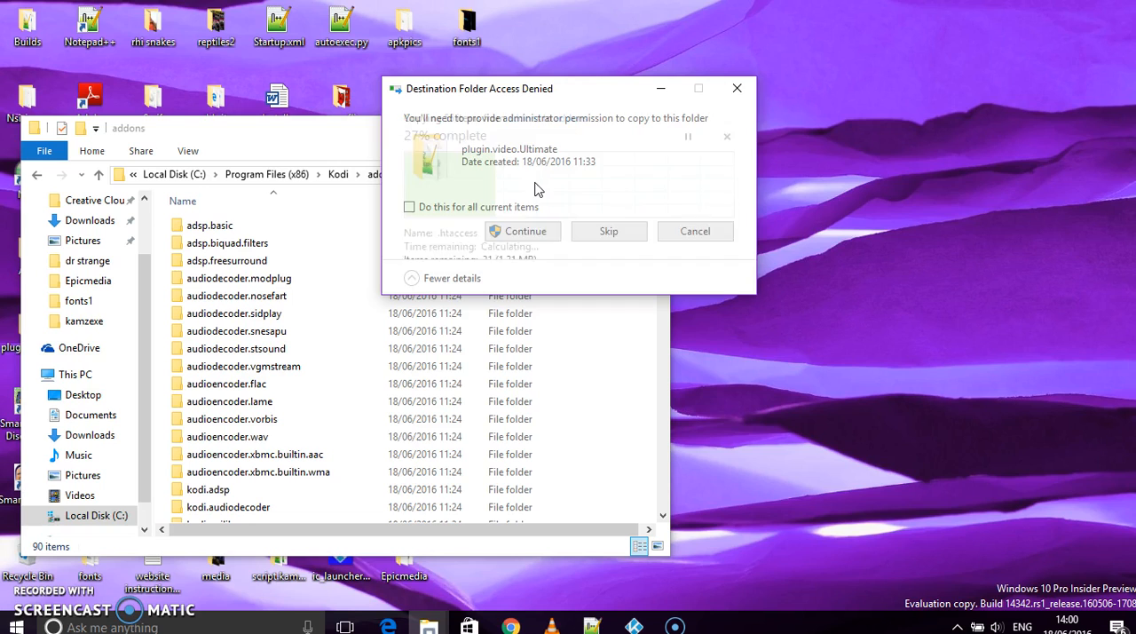
pyautogui.click(525, 233)
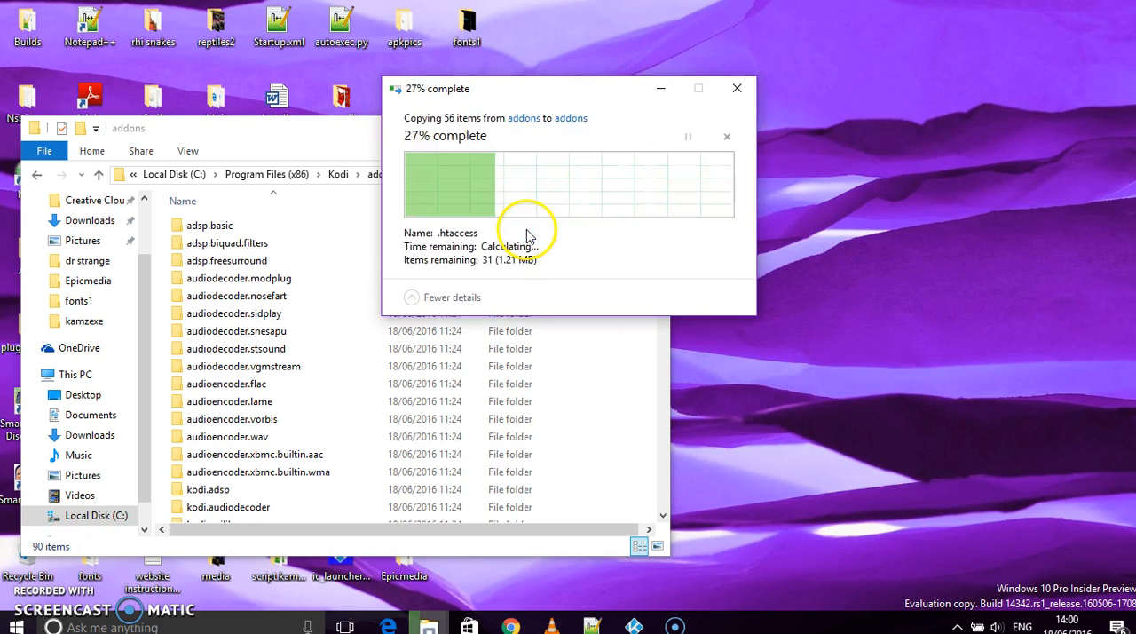
pyautogui.click(426, 209)
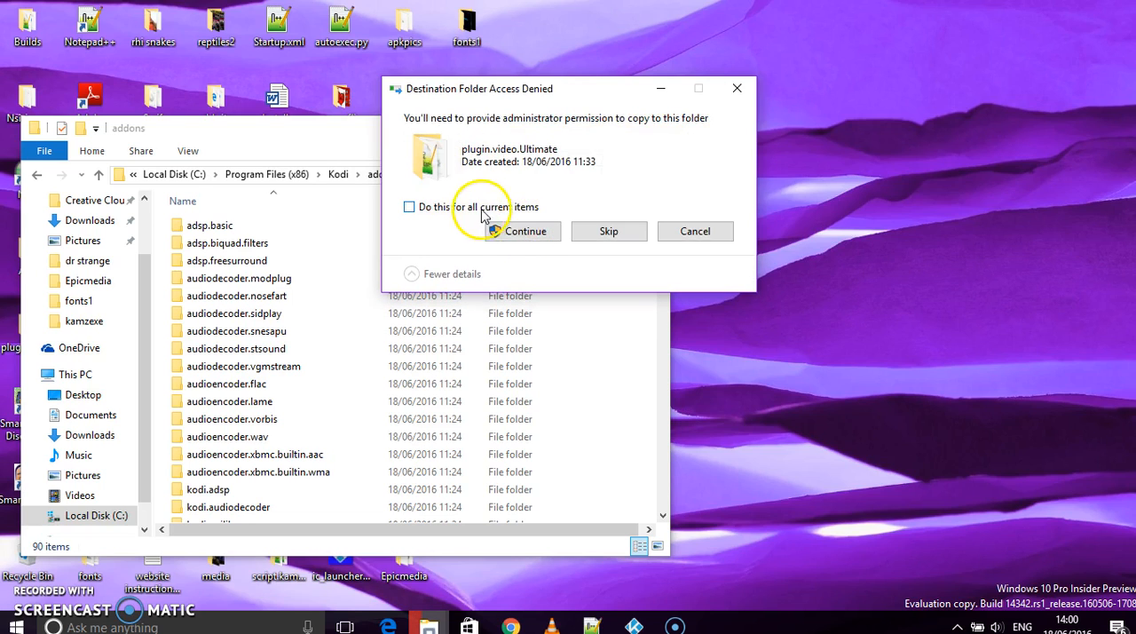
pyautogui.click(513, 232)
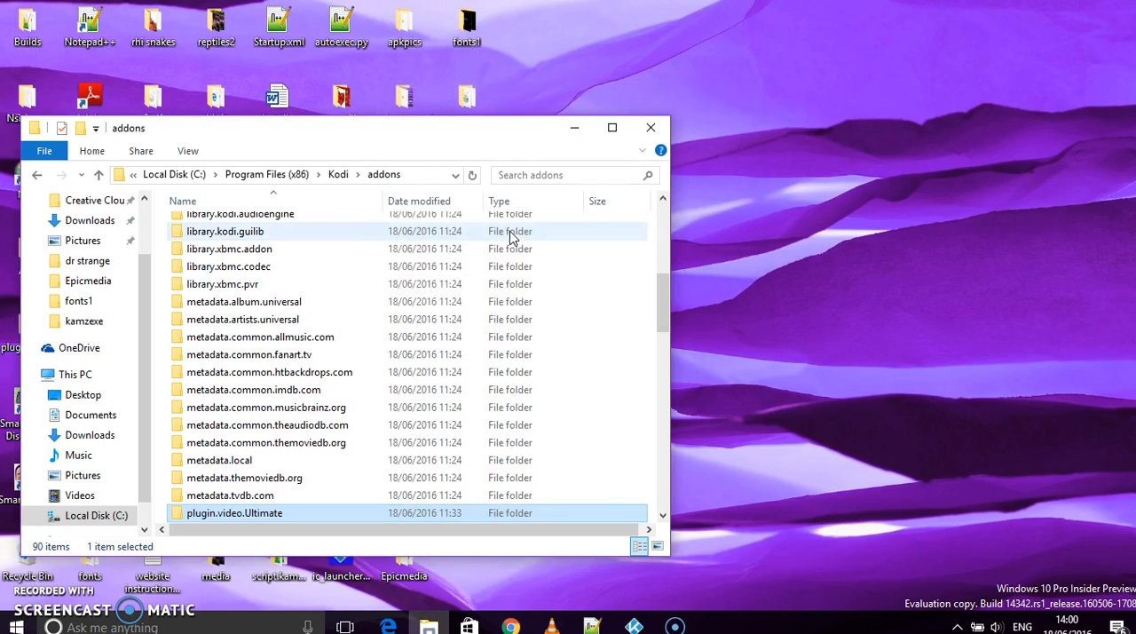
pyautogui.click(650, 128)
pyautogui.rightClick(625, 156)
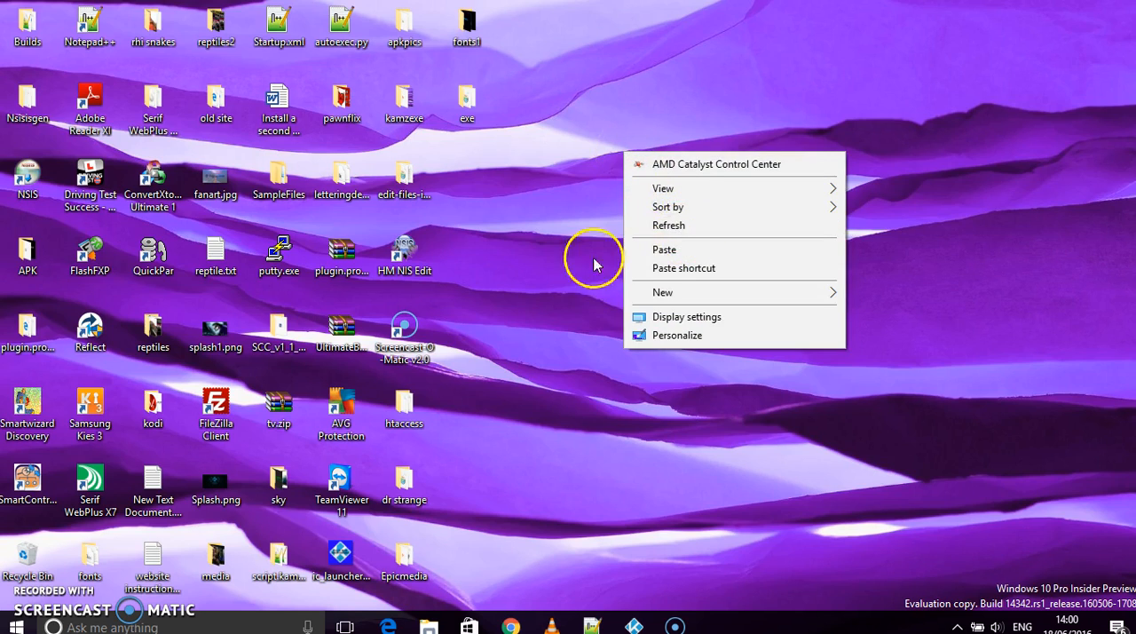
pyautogui.click(512, 287)
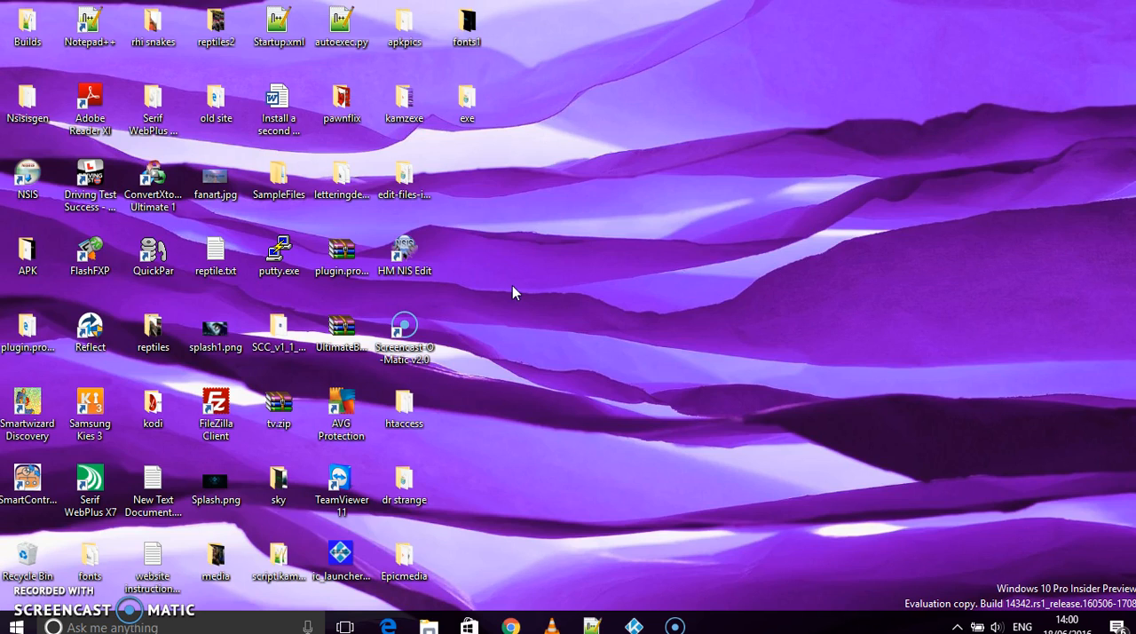
# - Open HM NIS Edit, start a new script with the NSIS Script Wizard and advance to the Application Information page
pyautogui.doubleClick(422, 254)
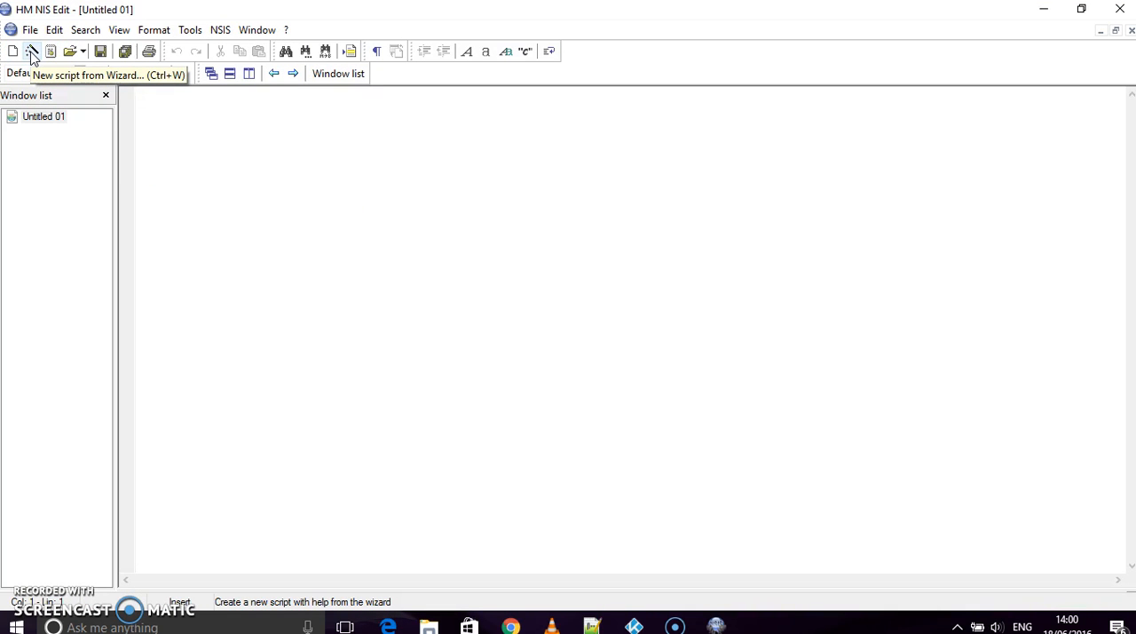
pyautogui.click(32, 53)
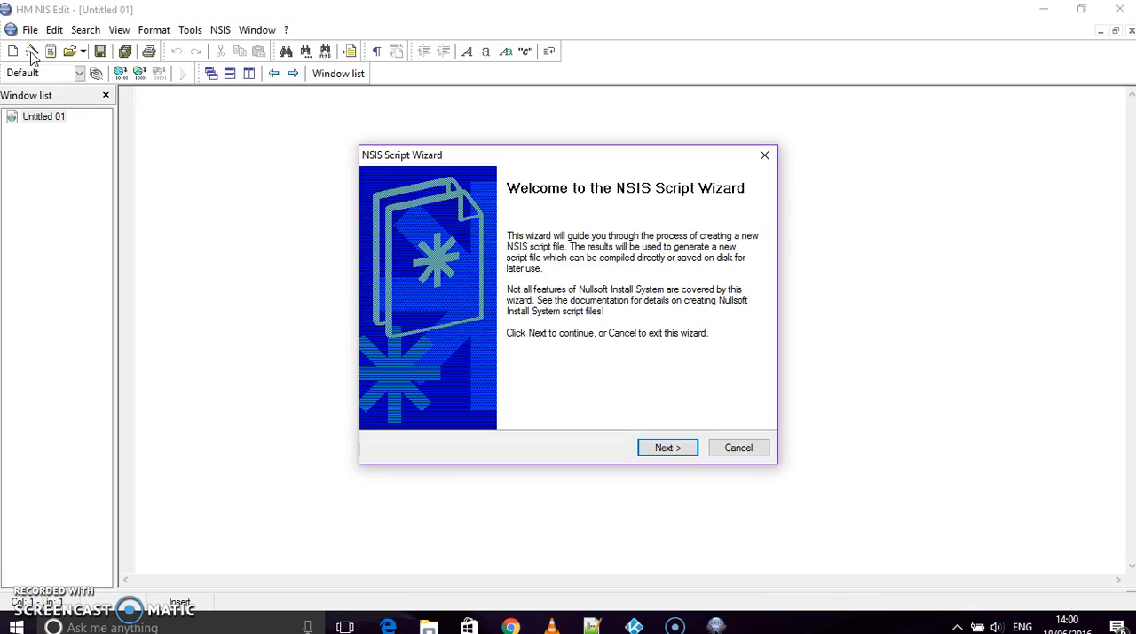
pyautogui.click(664, 447)
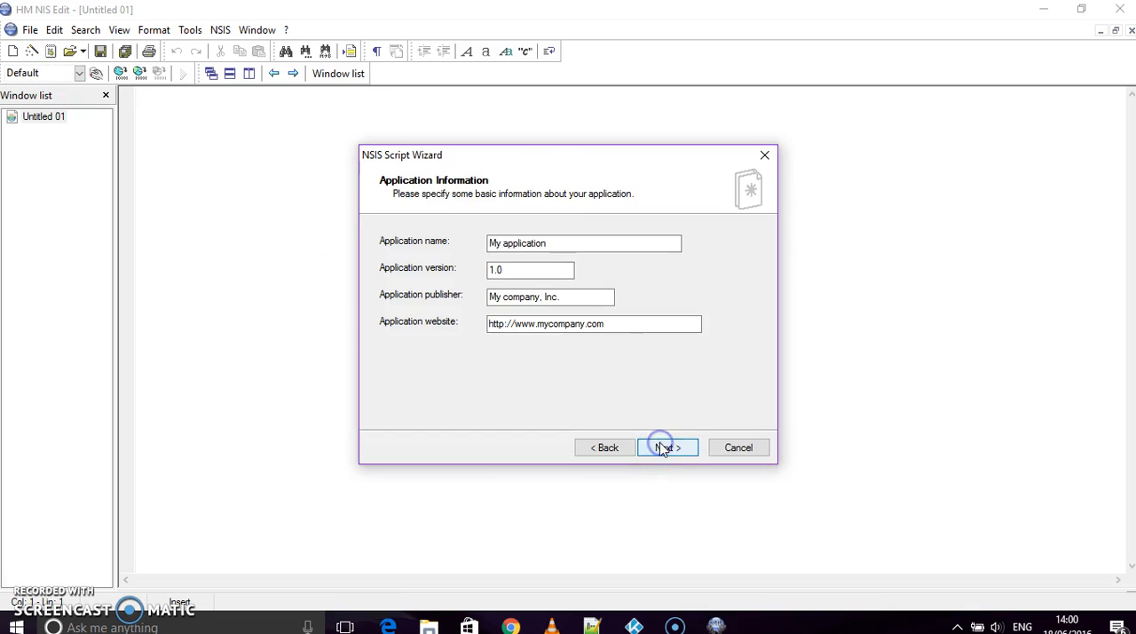
# - Set the application name to Trial and the publisher to Wiz, clear the website, and advance to the setup options
pyautogui.moveTo(560, 242); pyautogui.dragTo(454, 248)
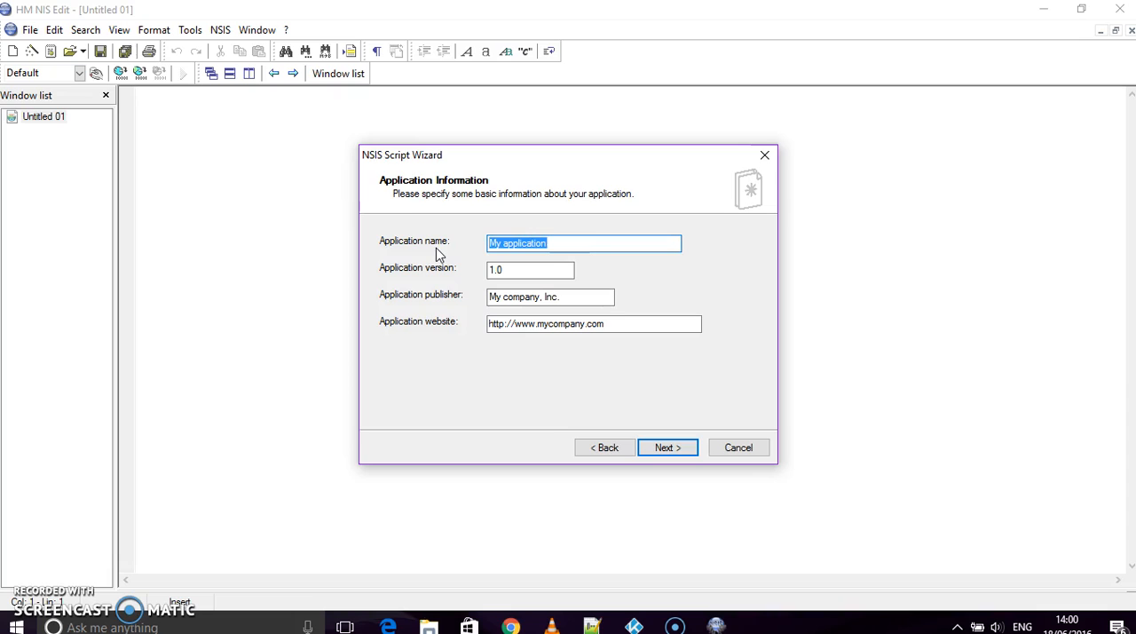
pyautogui.write('Trial')
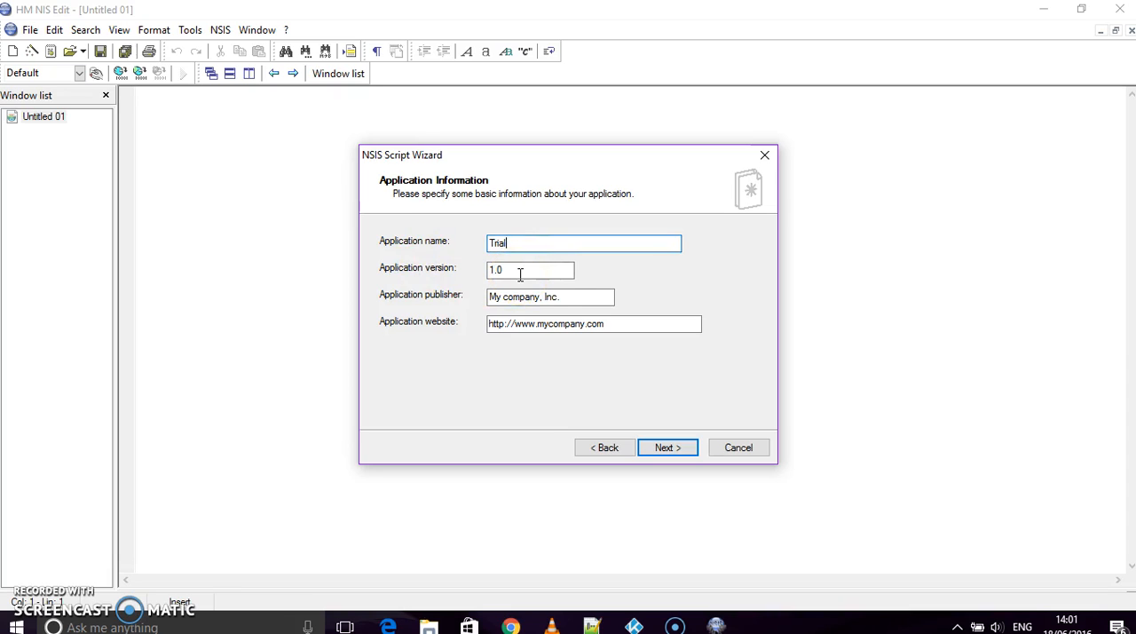
pyautogui.click(565, 299)
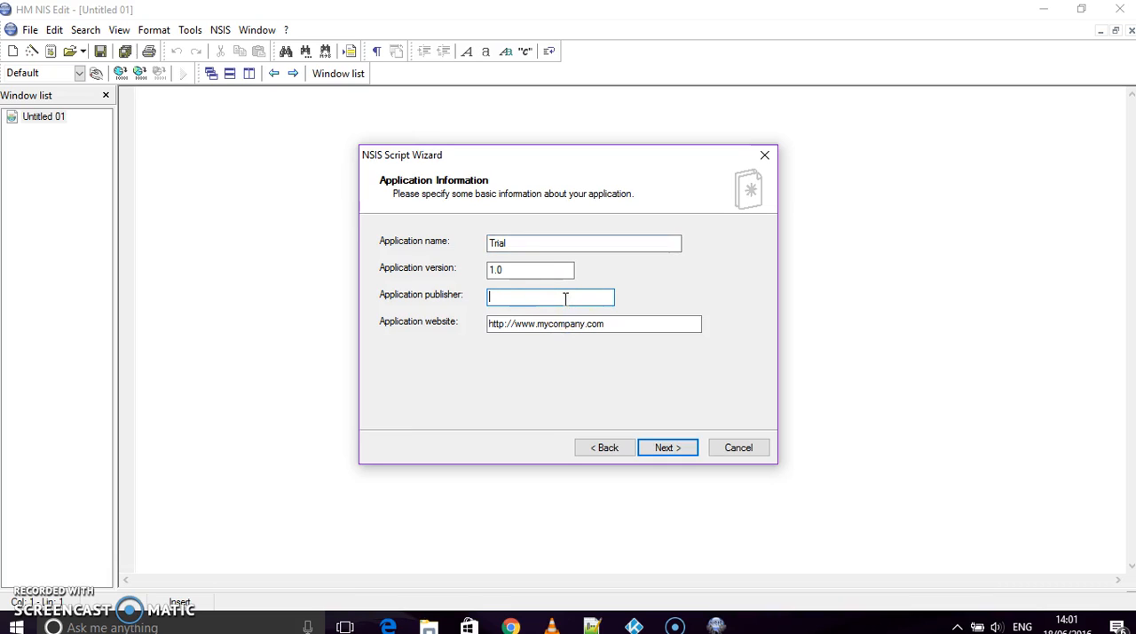
pyautogui.click(604, 328)
pyautogui.moveTo(619, 326); pyautogui.dragTo(482, 342)
pyautogui.press('BackSpace')
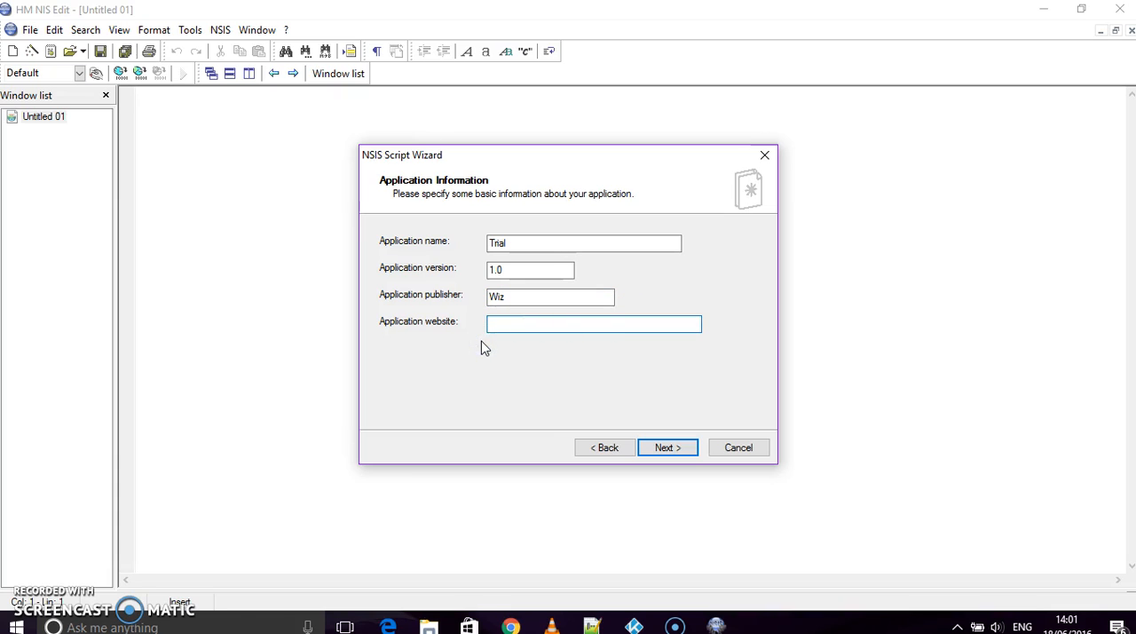
pyautogui.click(668, 447)
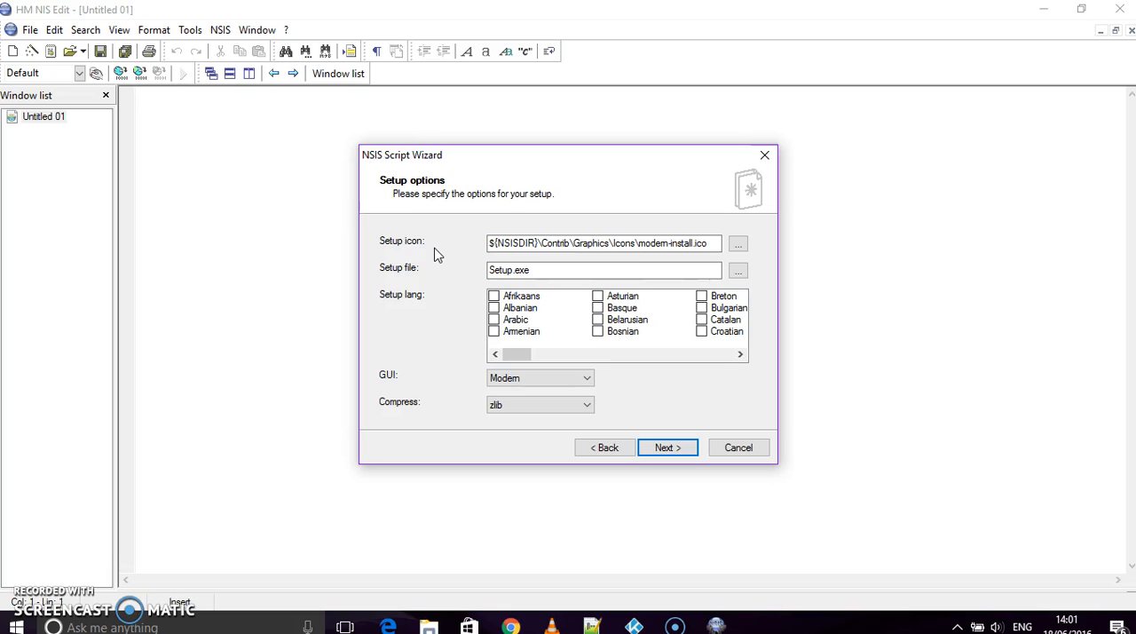
# - Use icon.ico from the Desktop's kamzexe folder as setup icon, name the setup file Trial Setup.exe, and continue to the directory and license page
pyautogui.click(740, 245)
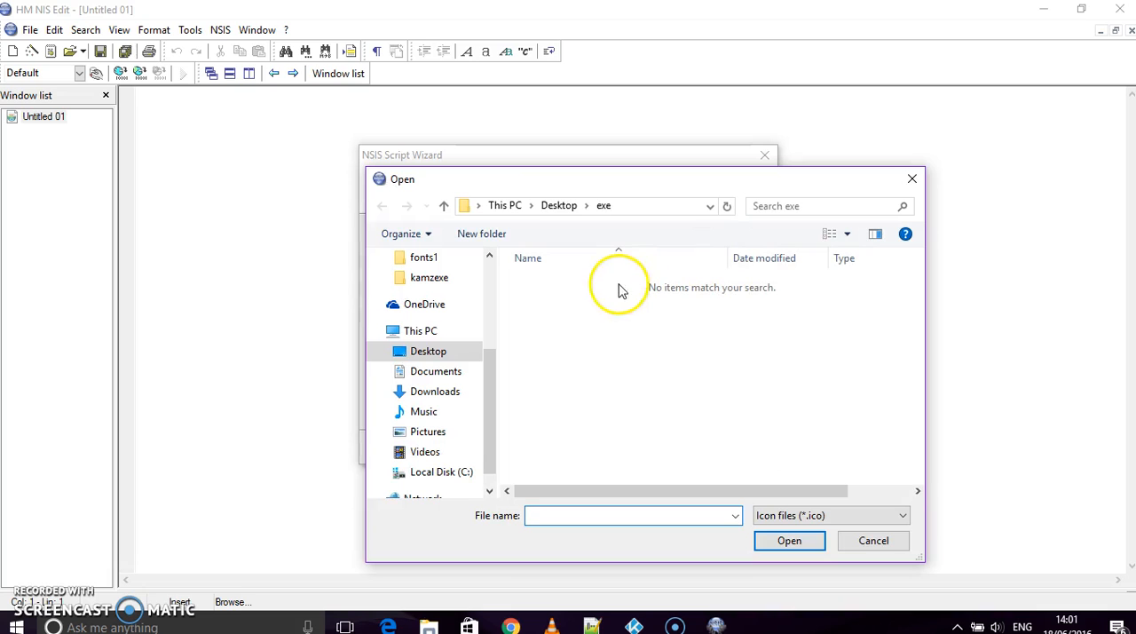
pyautogui.click(417, 355)
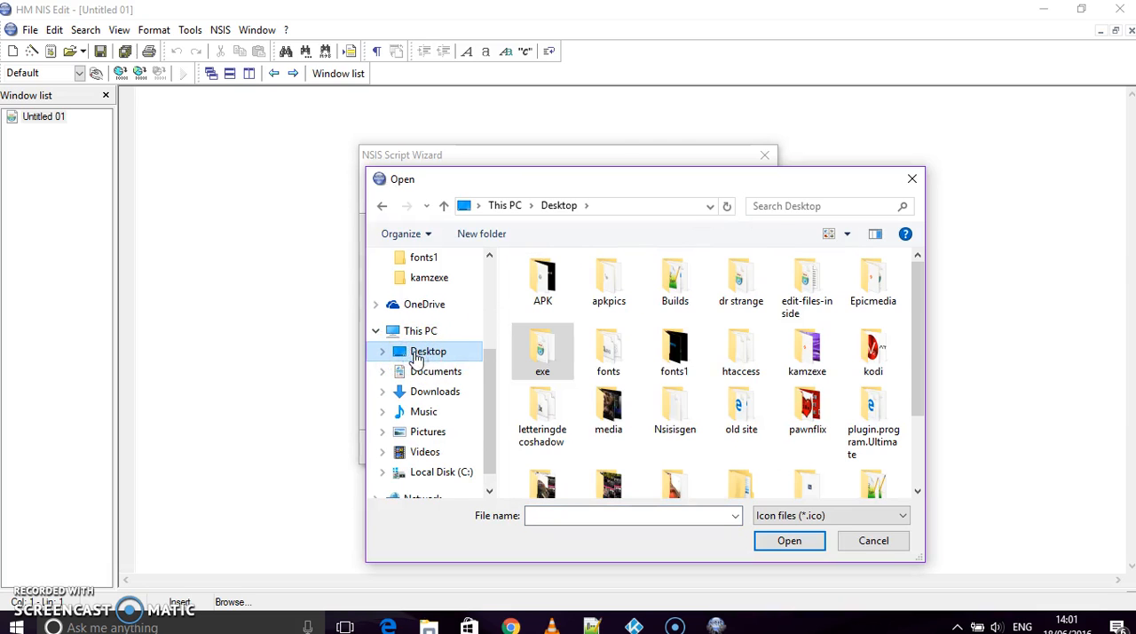
pyautogui.doubleClick(795, 362)
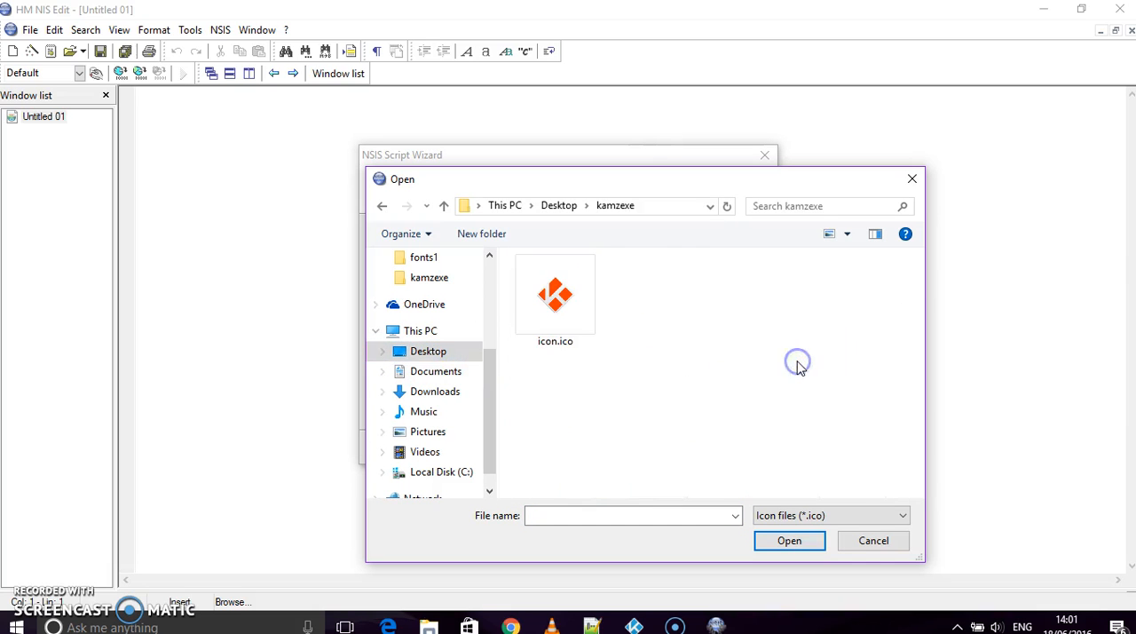
pyautogui.click(565, 319)
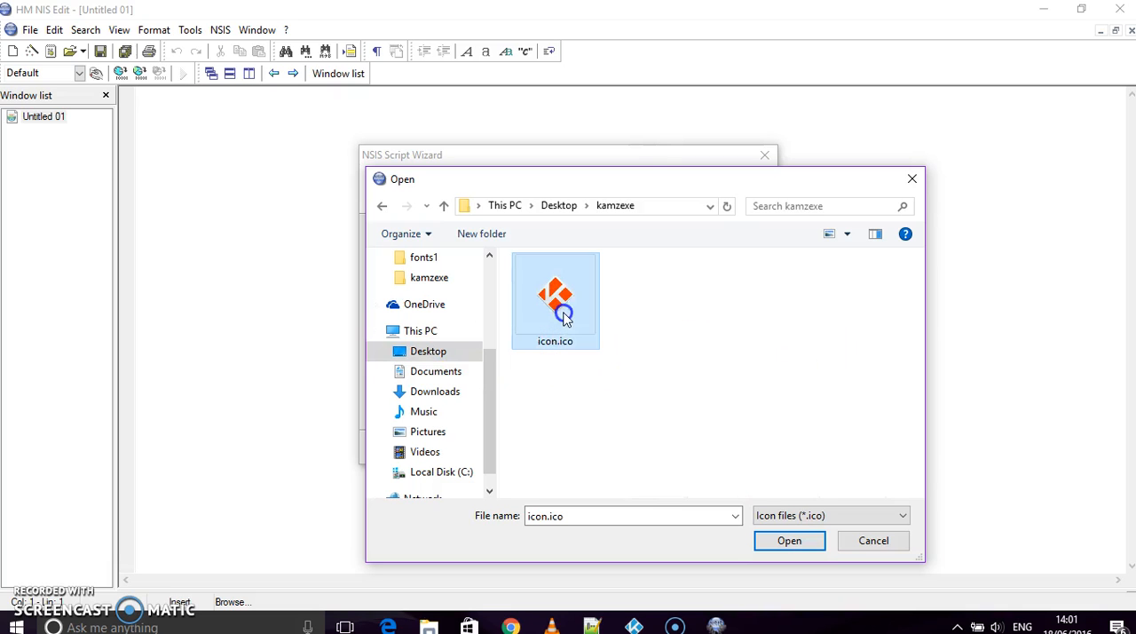
pyautogui.click(786, 544)
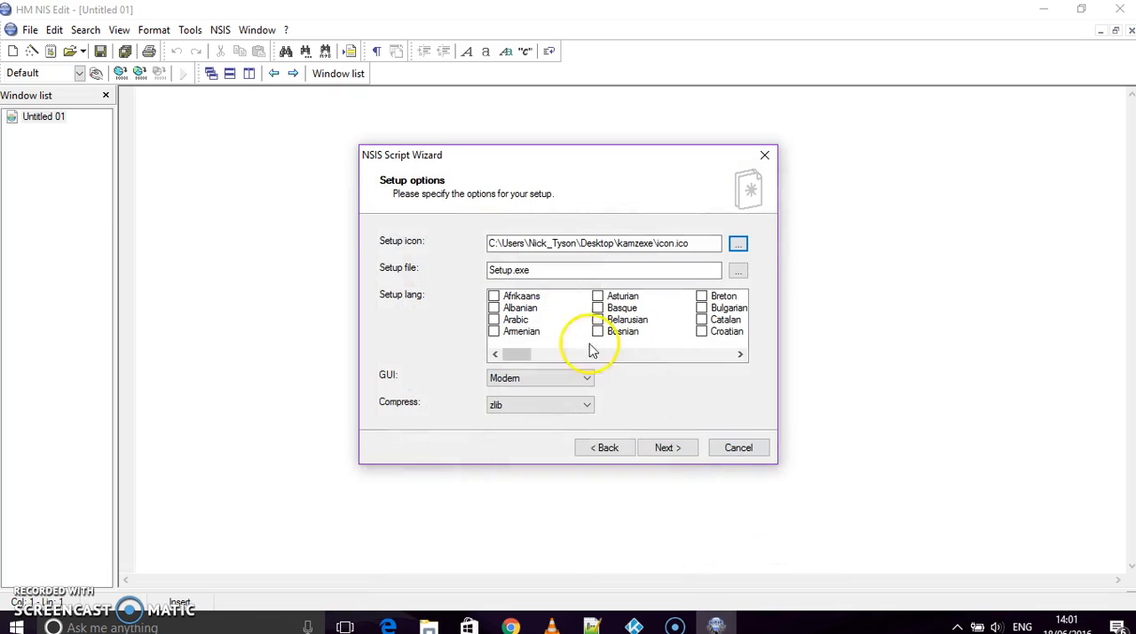
pyautogui.click(490, 271)
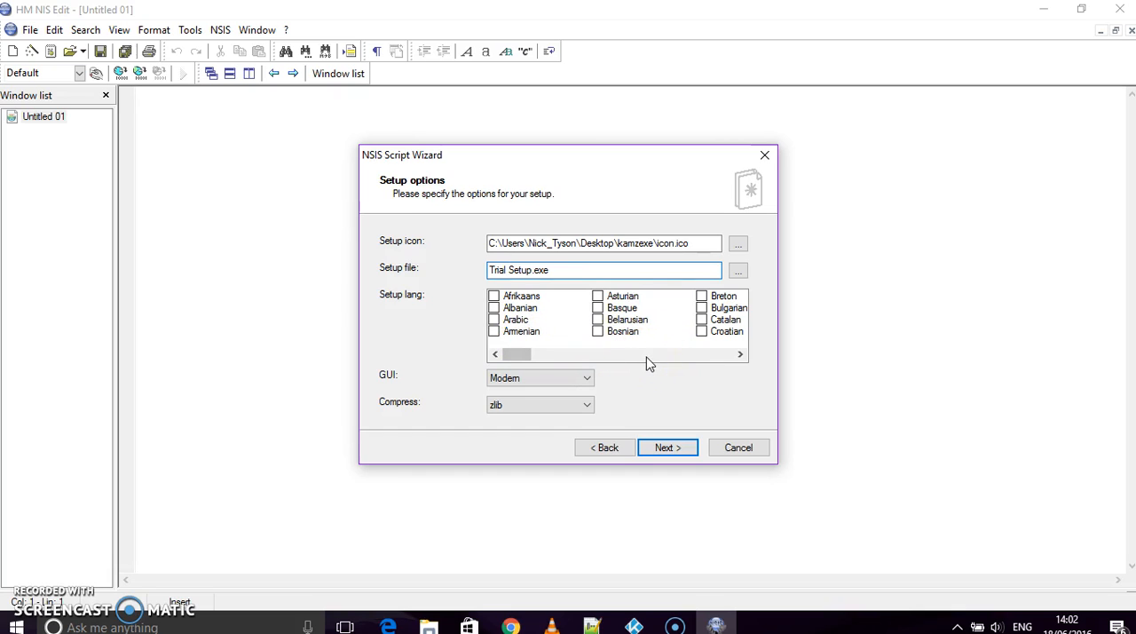
pyautogui.click(675, 455)
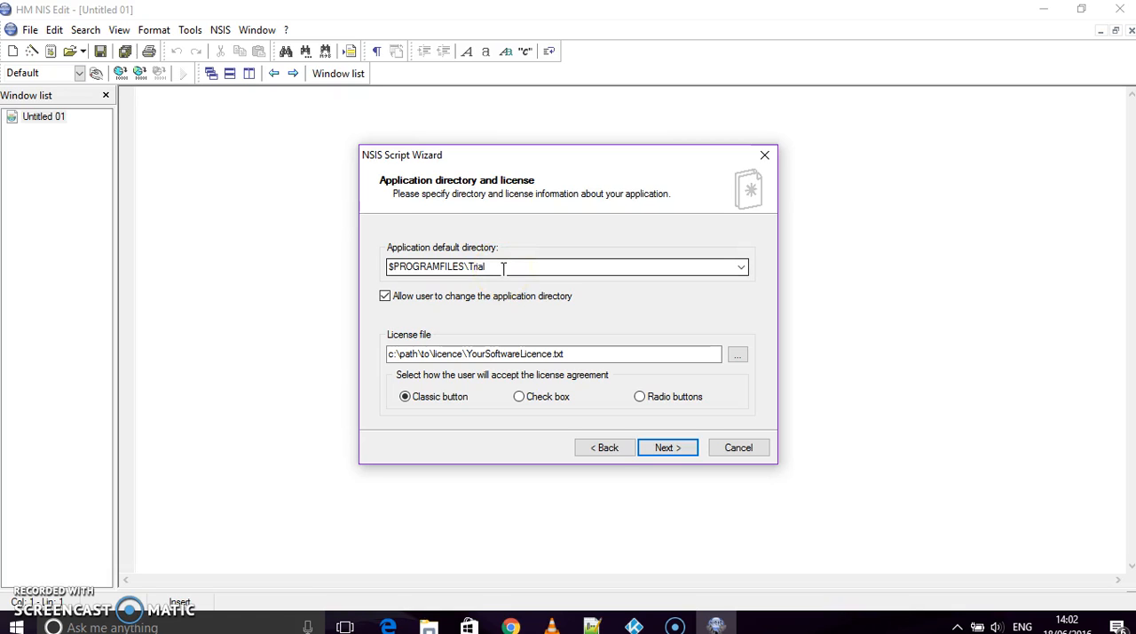
# - Disallow changing the application directory, choose License.rtf from the kamzexe folder as license file, and advance to the application files
pyautogui.click(387, 300)
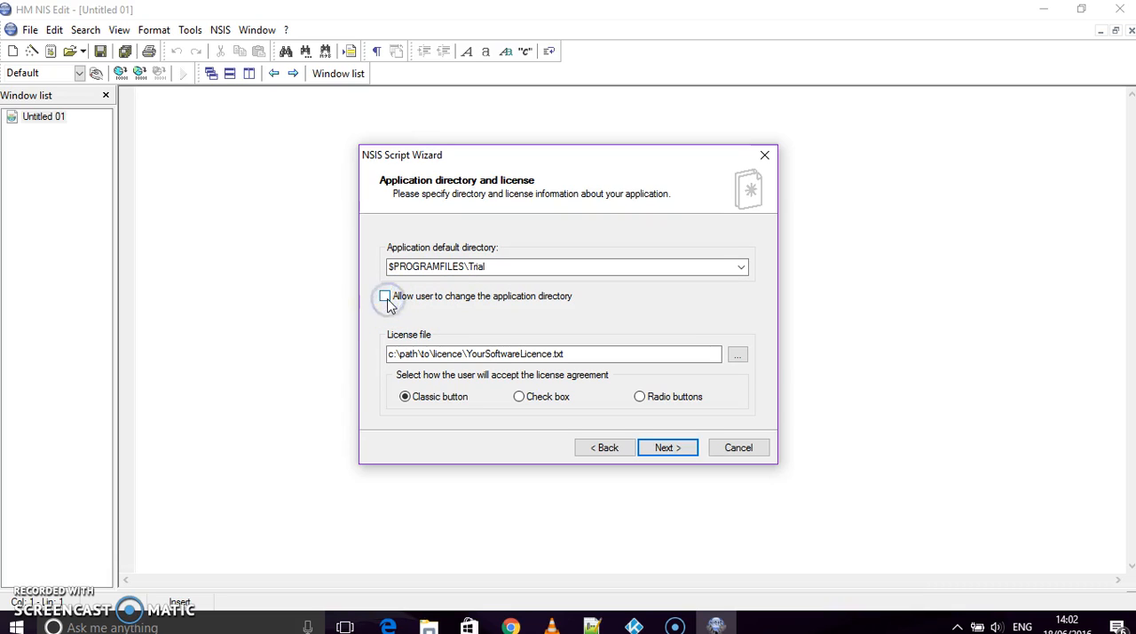
pyautogui.click(737, 355)
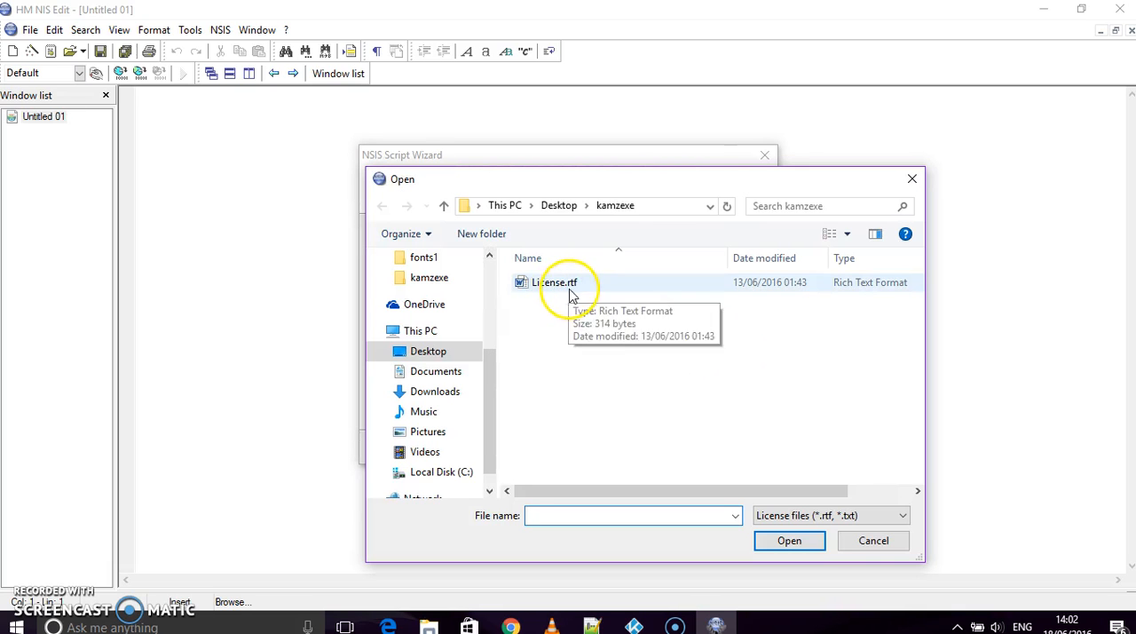
pyautogui.click(567, 286)
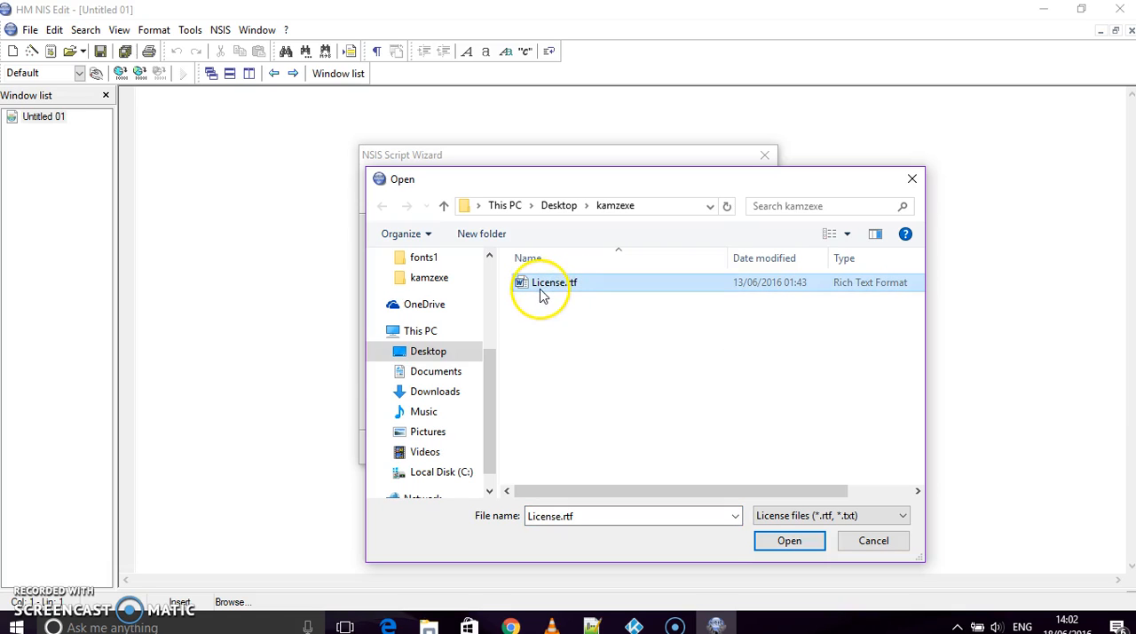
pyautogui.click(788, 541)
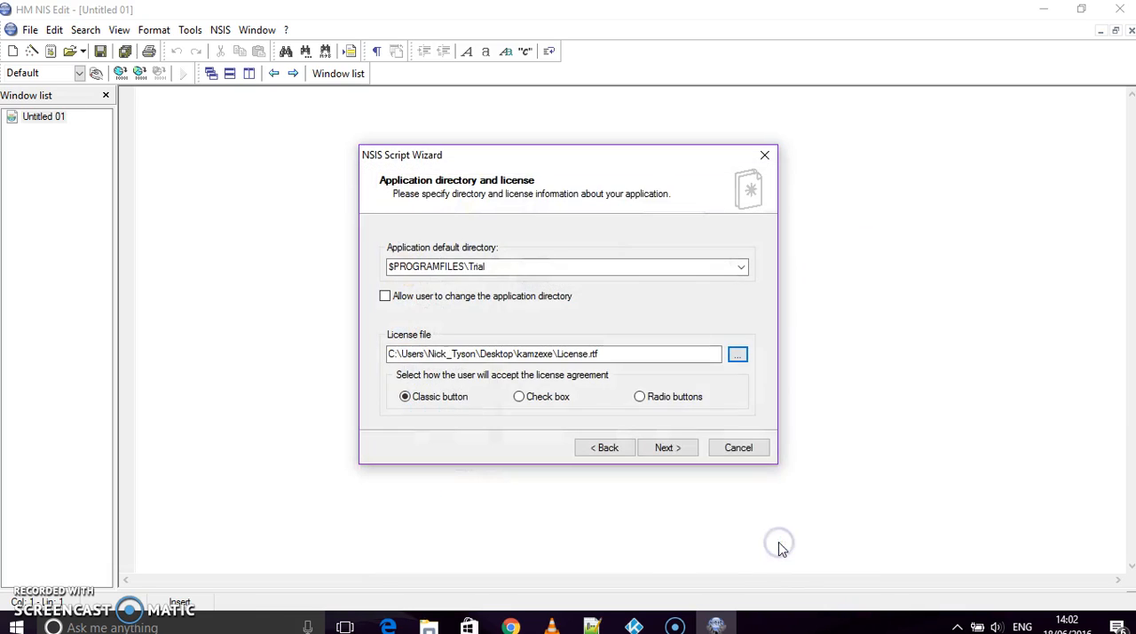
pyautogui.click(666, 449)
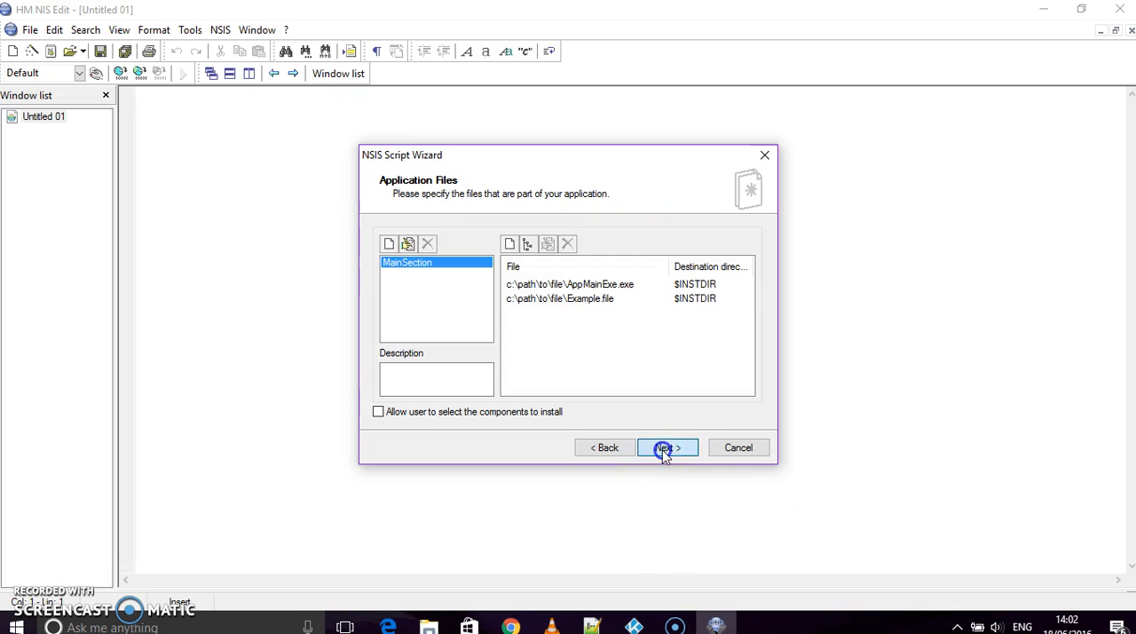
# - Remove the Example.file entry and change the AppMainExe.exe entry's source file to C:\Program Files (x86)\Kodi\Kodi.exe
pyautogui.click(589, 302)
pyautogui.click(569, 244)
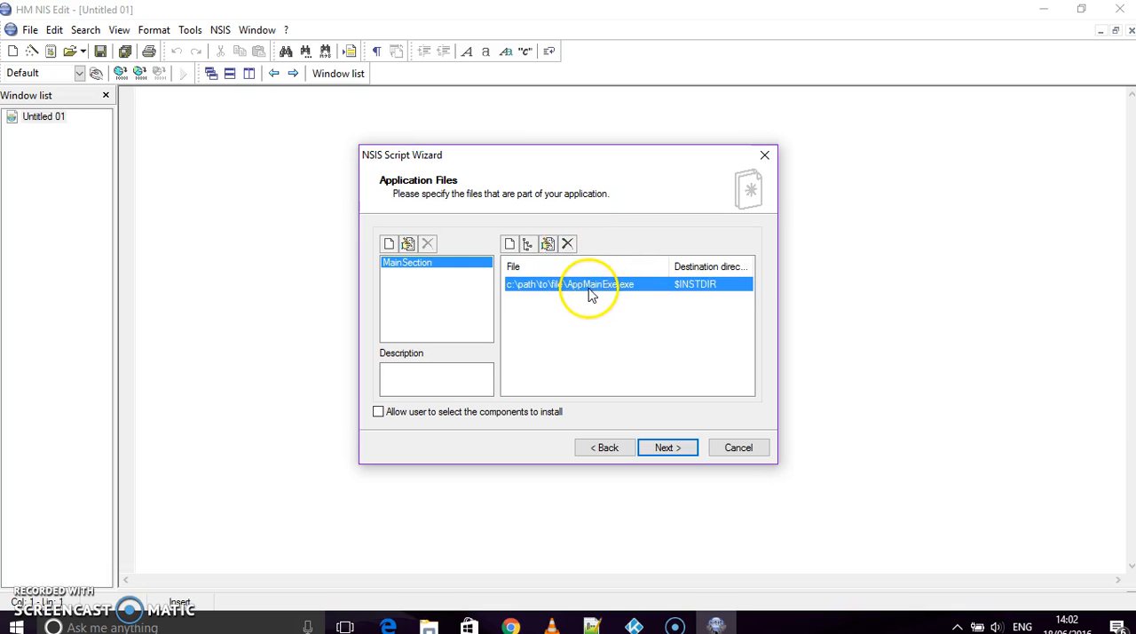
pyautogui.click(548, 245)
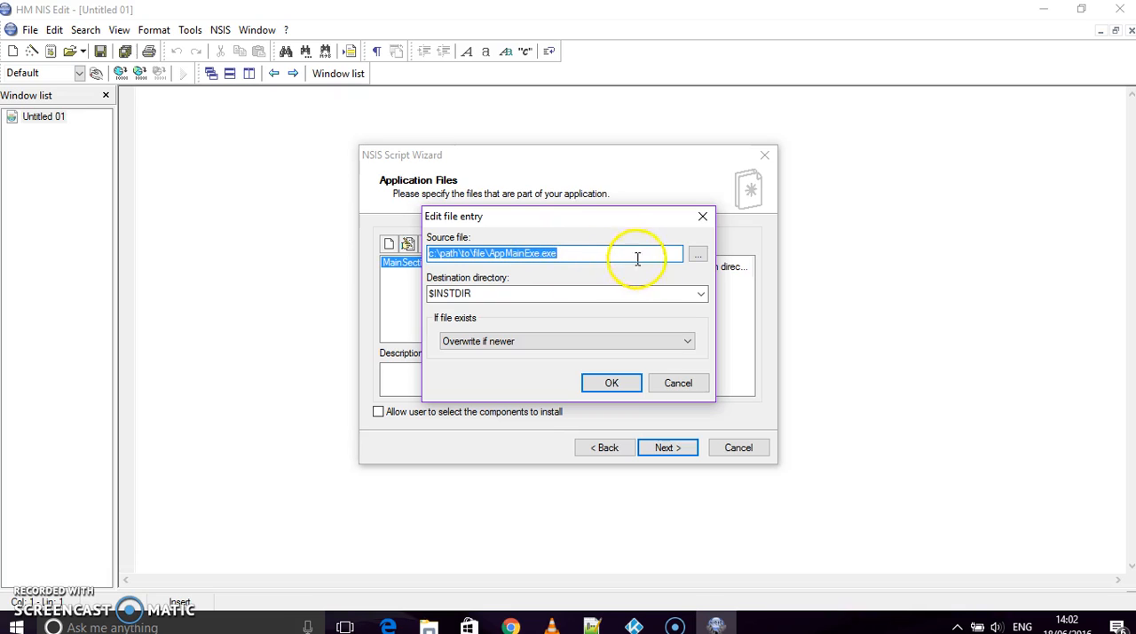
pyautogui.click(698, 255)
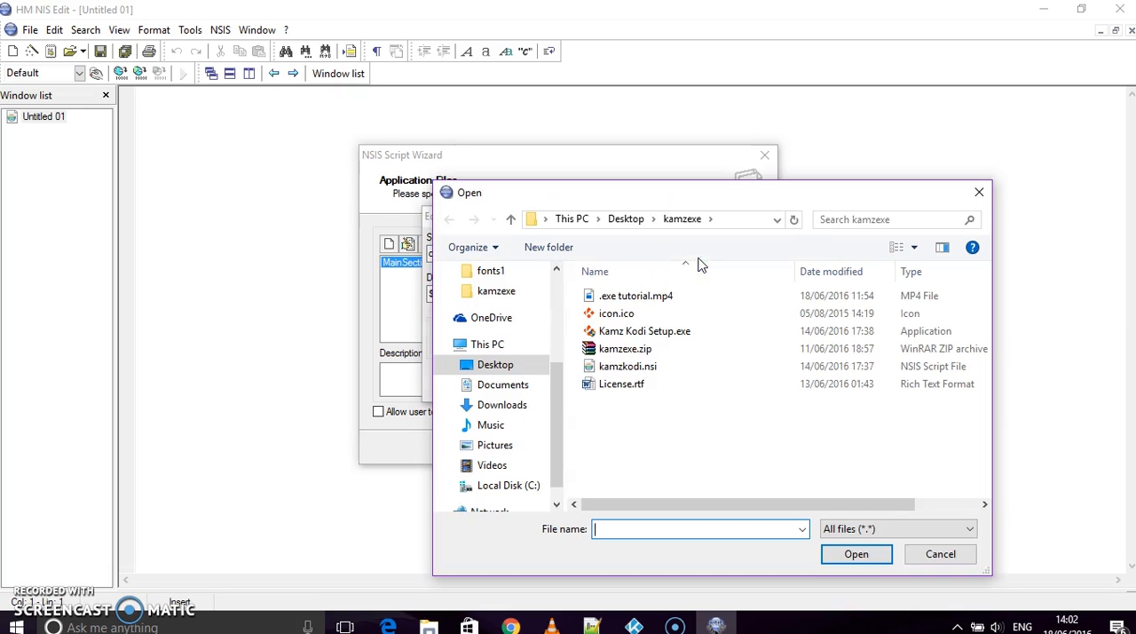
pyautogui.click(518, 488)
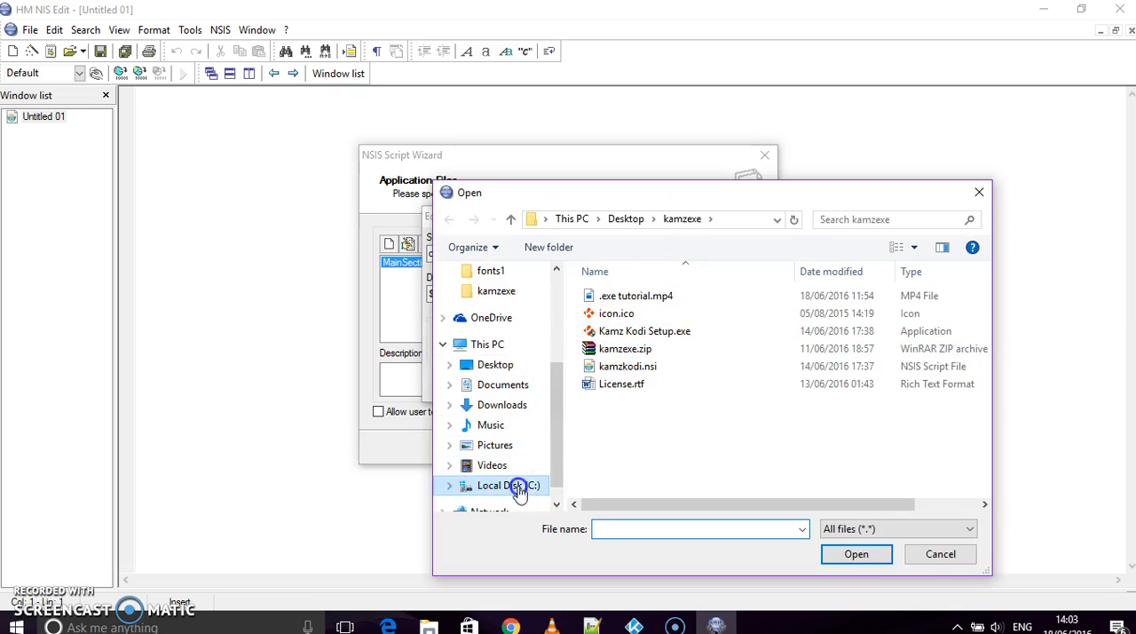
pyautogui.click(639, 455)
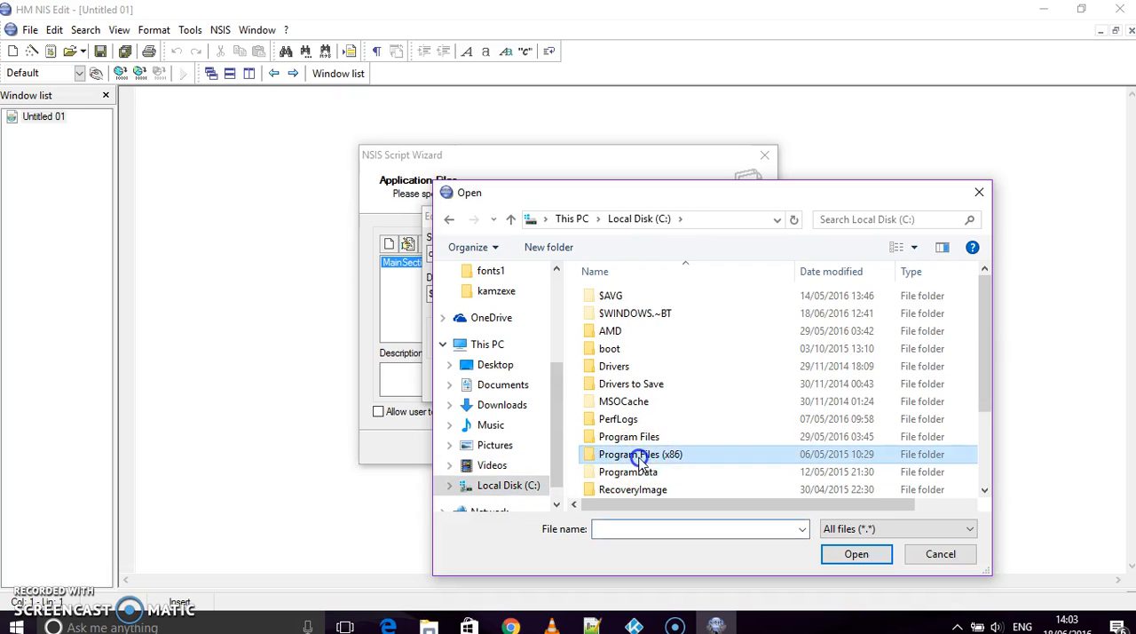
pyautogui.doubleClick(639, 455)
pyautogui.moveTo(984, 306); pyautogui.dragTo(993, 352)
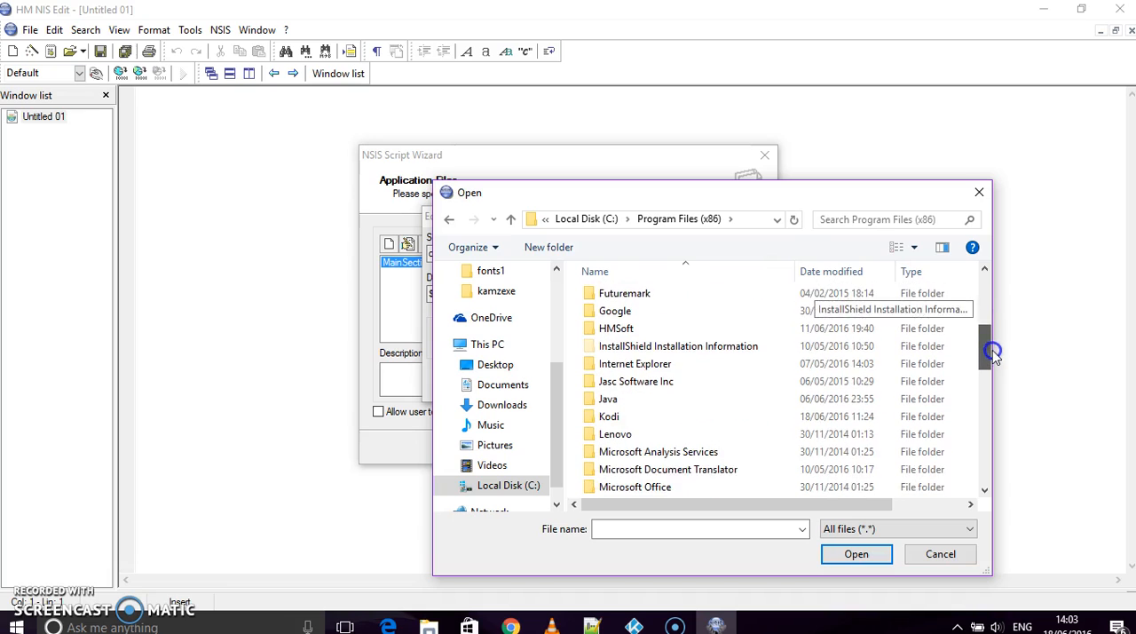
pyautogui.doubleClick(665, 419)
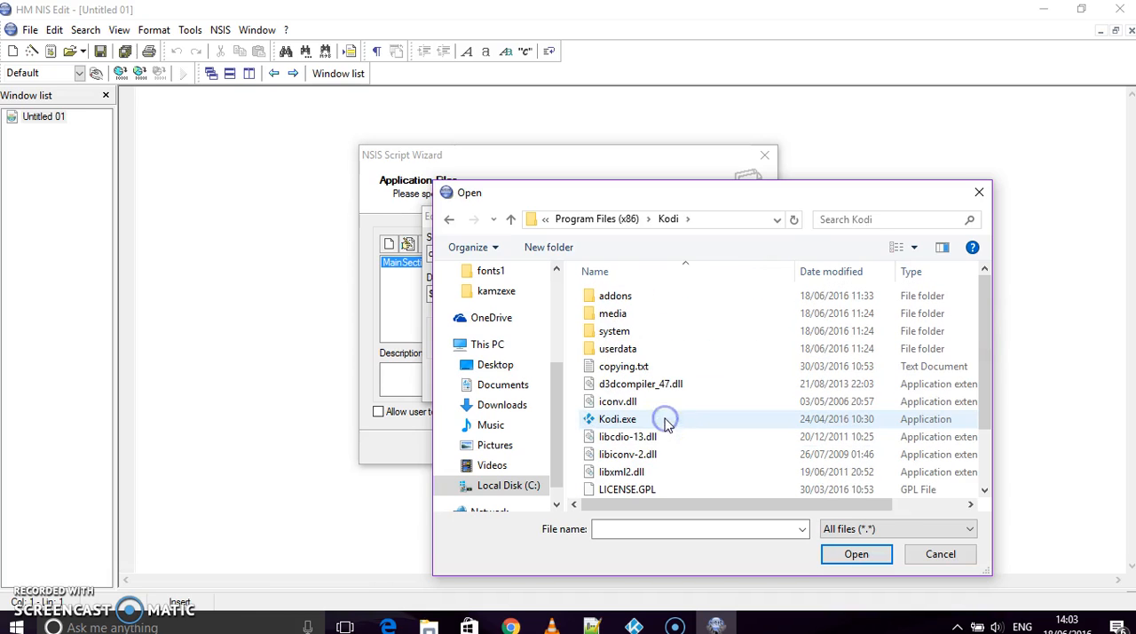
pyautogui.click(643, 421)
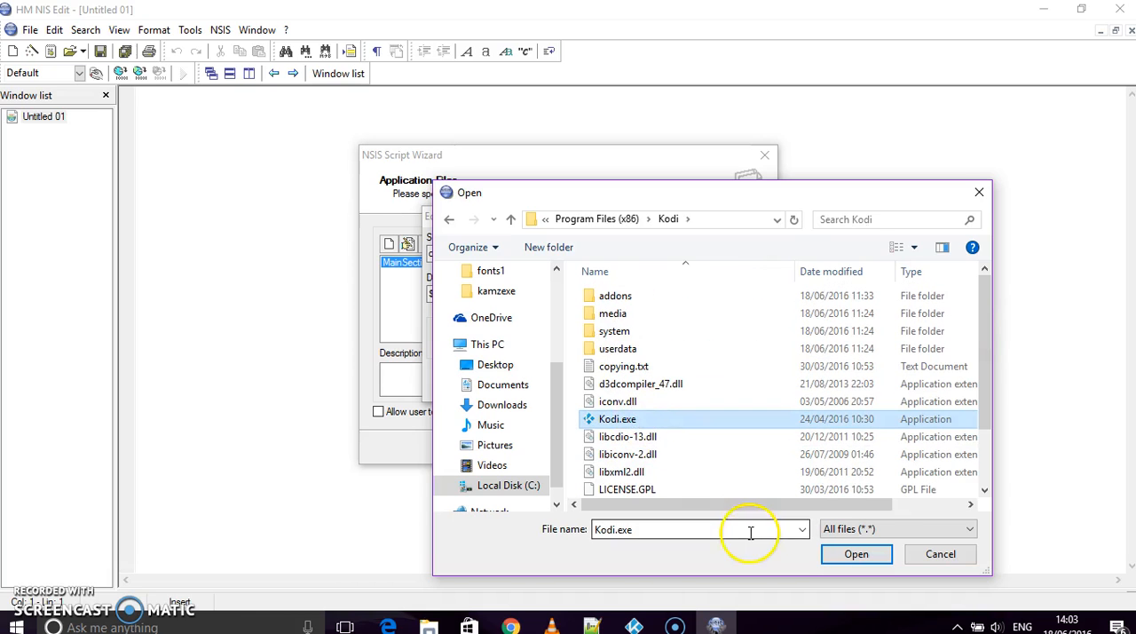
pyautogui.click(849, 557)
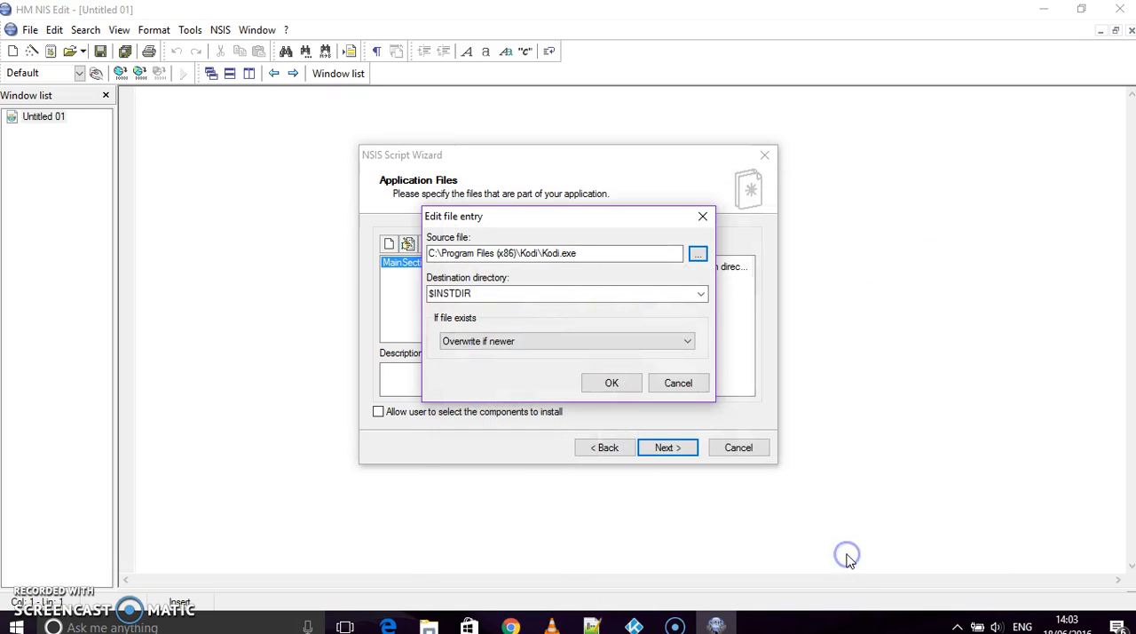
pyautogui.click(598, 381)
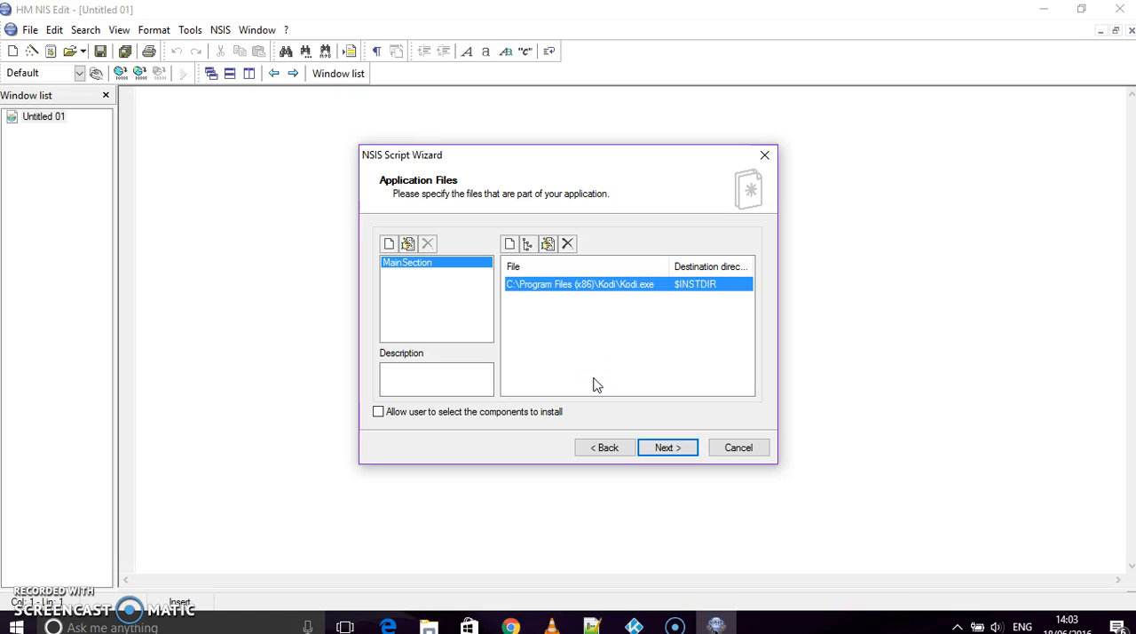
# - Add the whole C:\Program Files (x86)\Kodi directory to the application files of MainSection
pyautogui.click(528, 247)
pyautogui.click(699, 276)
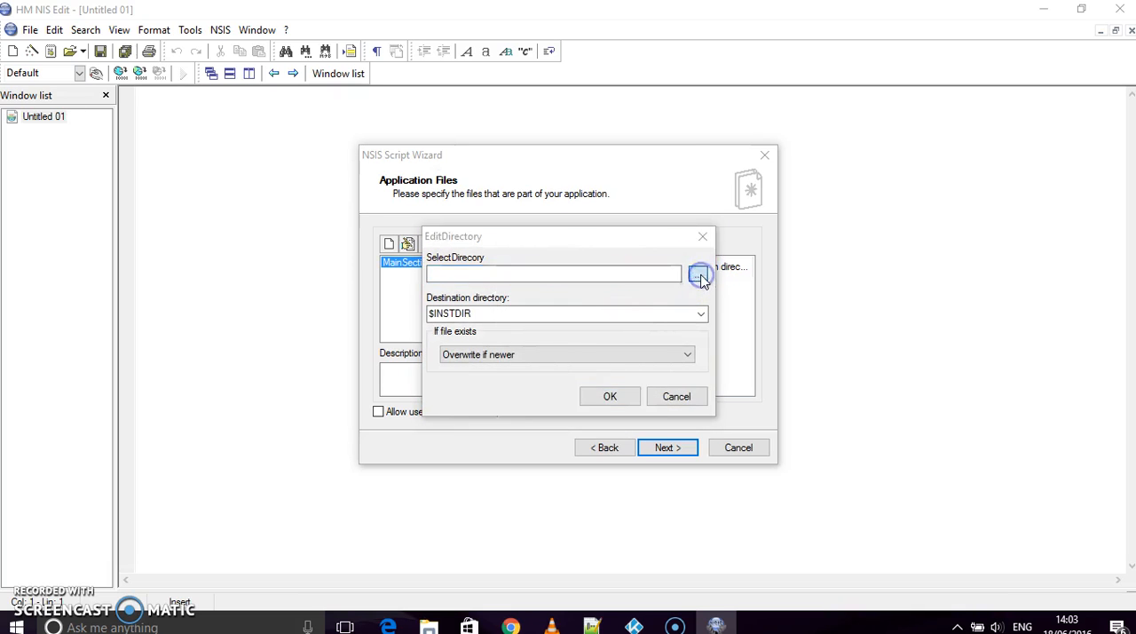
pyautogui.doubleClick(499, 302)
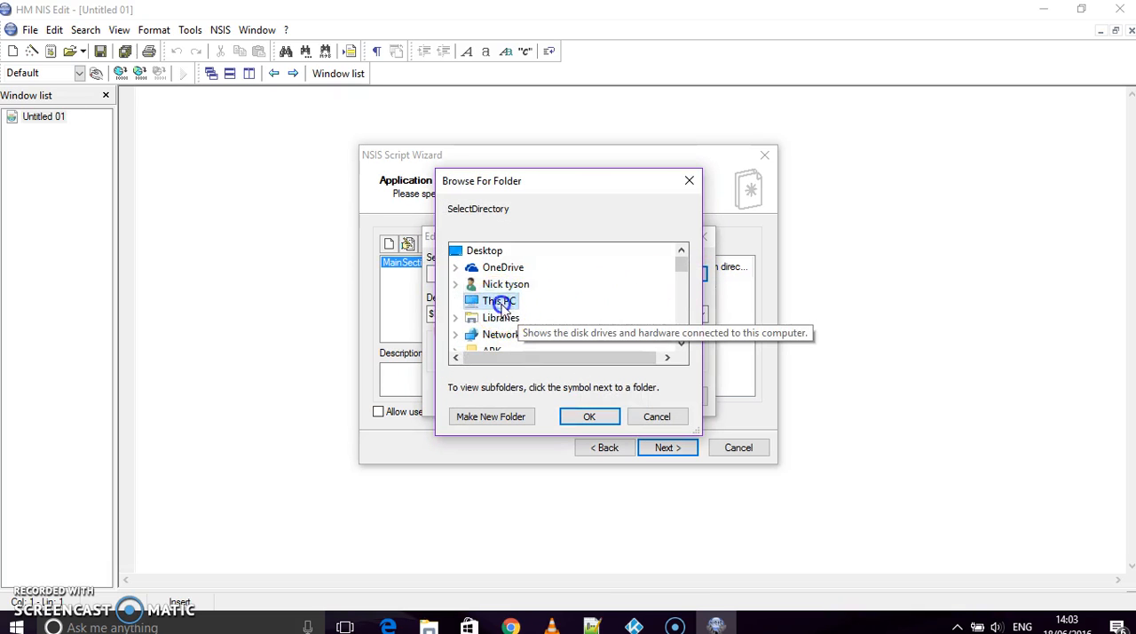
pyautogui.doubleClick(681, 343)
pyautogui.click(681, 342)
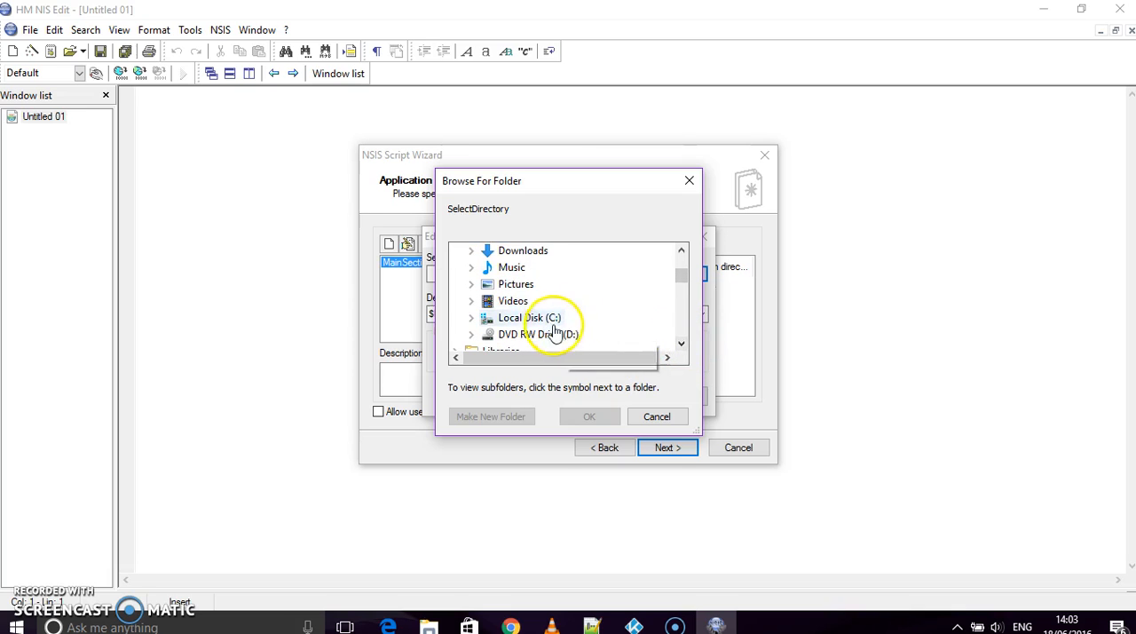
pyautogui.doubleClick(497, 317)
pyautogui.click(681, 342)
pyautogui.doubleClick(681, 343)
pyautogui.doubleClick(681, 343)
pyautogui.click(681, 342)
pyautogui.doubleClick(588, 322)
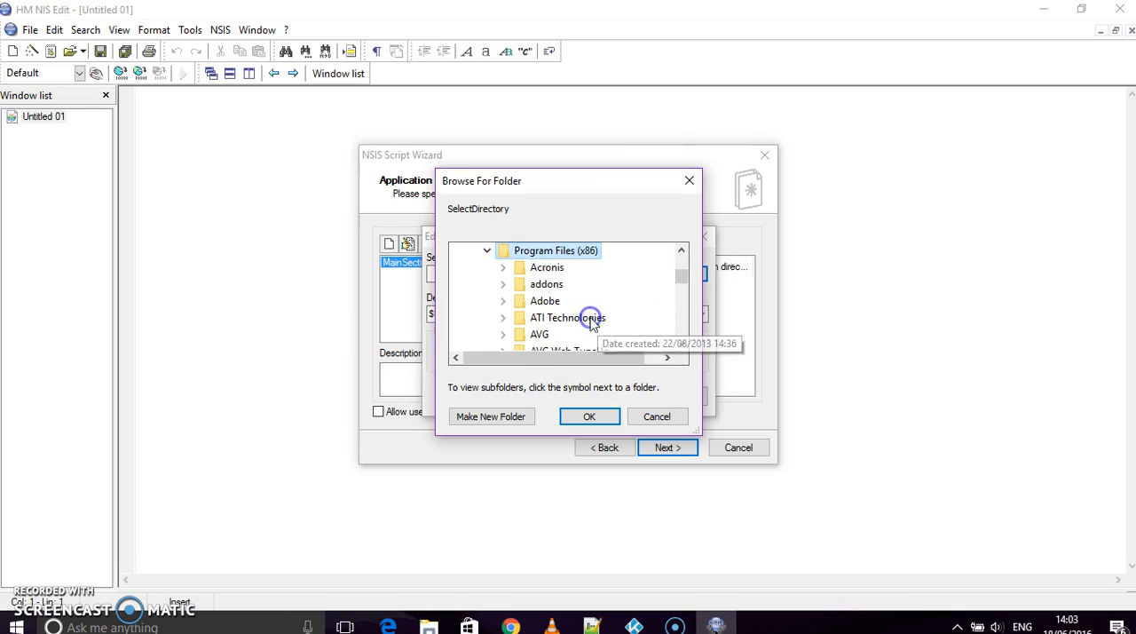
pyautogui.click(682, 344)
pyautogui.doubleClick(682, 345)
pyautogui.click(682, 346)
pyautogui.doubleClick(682, 345)
pyautogui.doubleClick(682, 345)
pyautogui.doubleClick(681, 346)
pyautogui.doubleClick(682, 345)
pyautogui.doubleClick(681, 345)
pyautogui.click(682, 346)
pyautogui.doubleClick(682, 345)
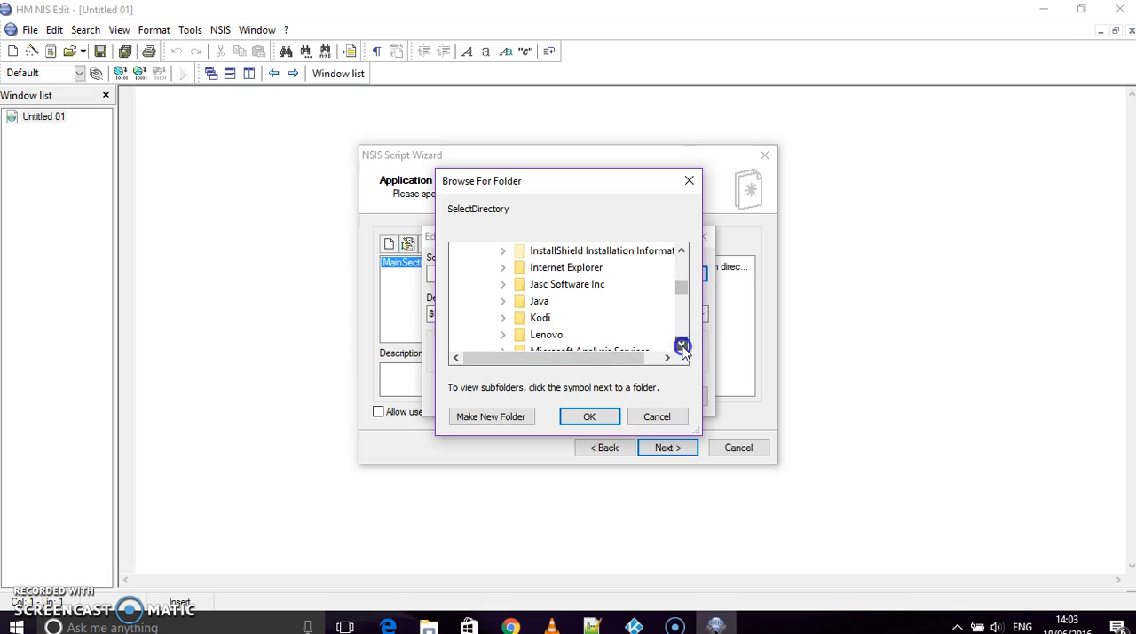
pyautogui.doubleClick(542, 318)
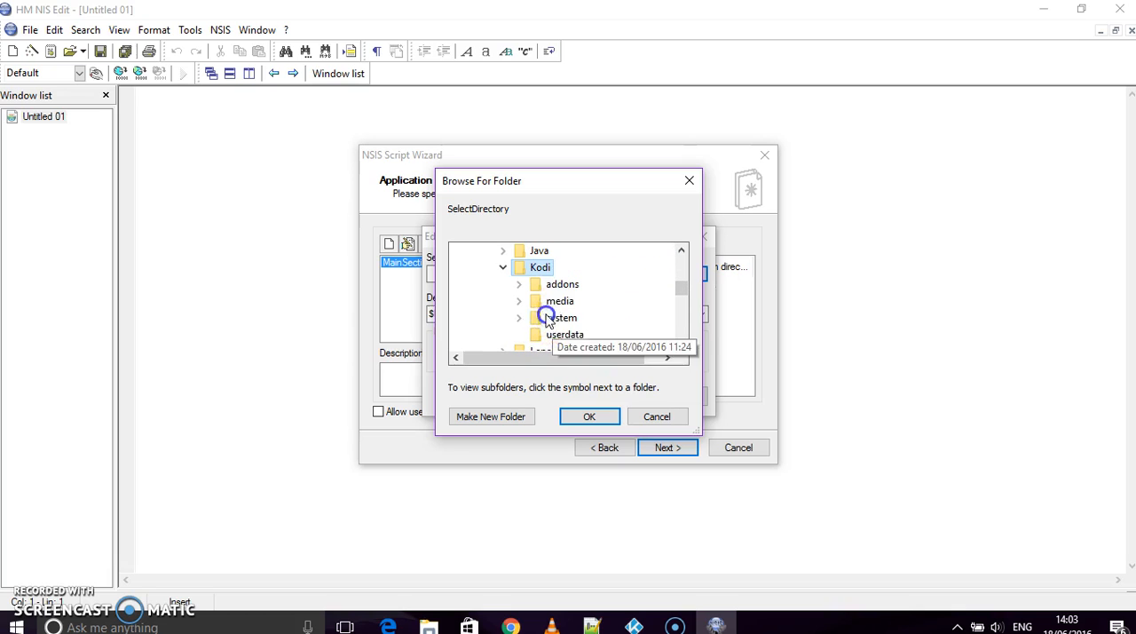
pyautogui.click(588, 419)
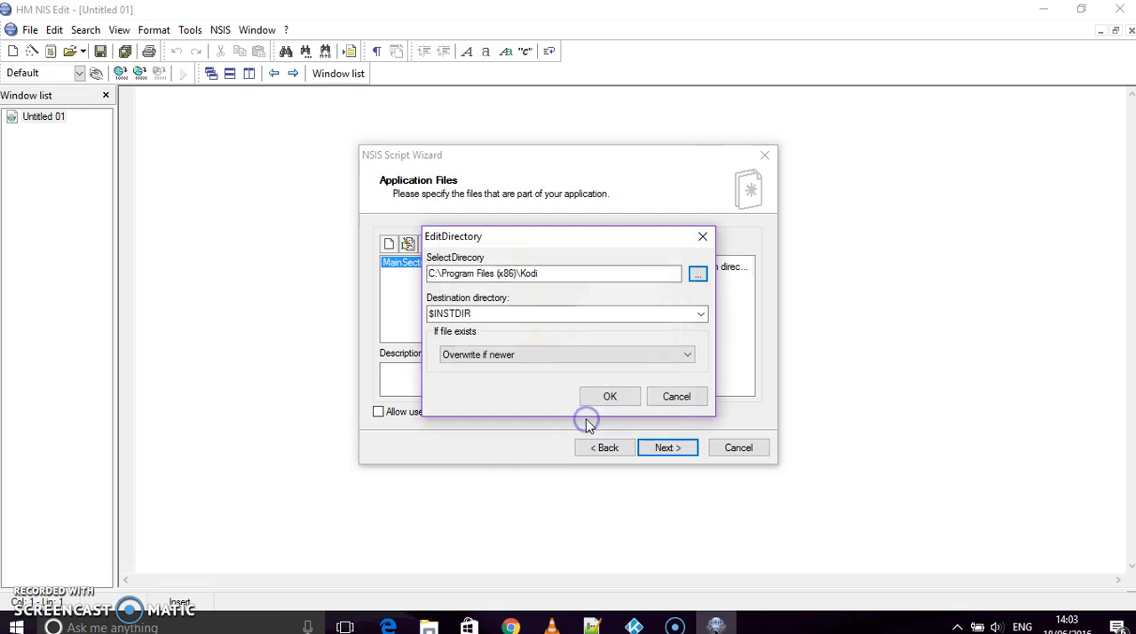
pyautogui.click(607, 399)
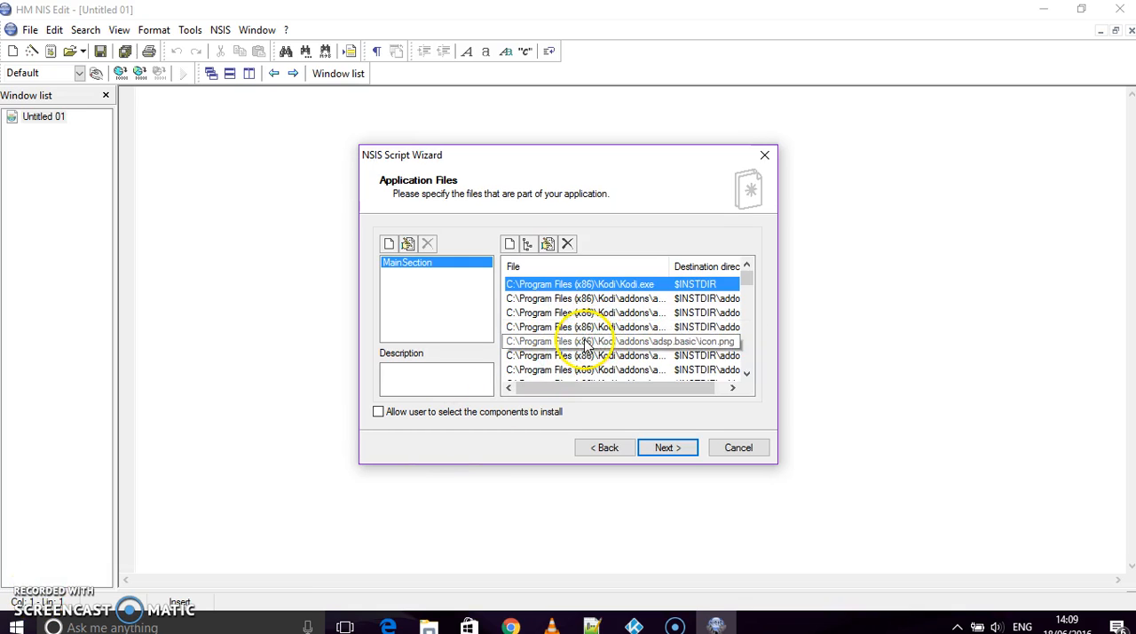
# - Create a file group named appdata and choose the user profile's AppData\Roaming\Kodi folder as the directory to add to it
pyautogui.click(389, 245)
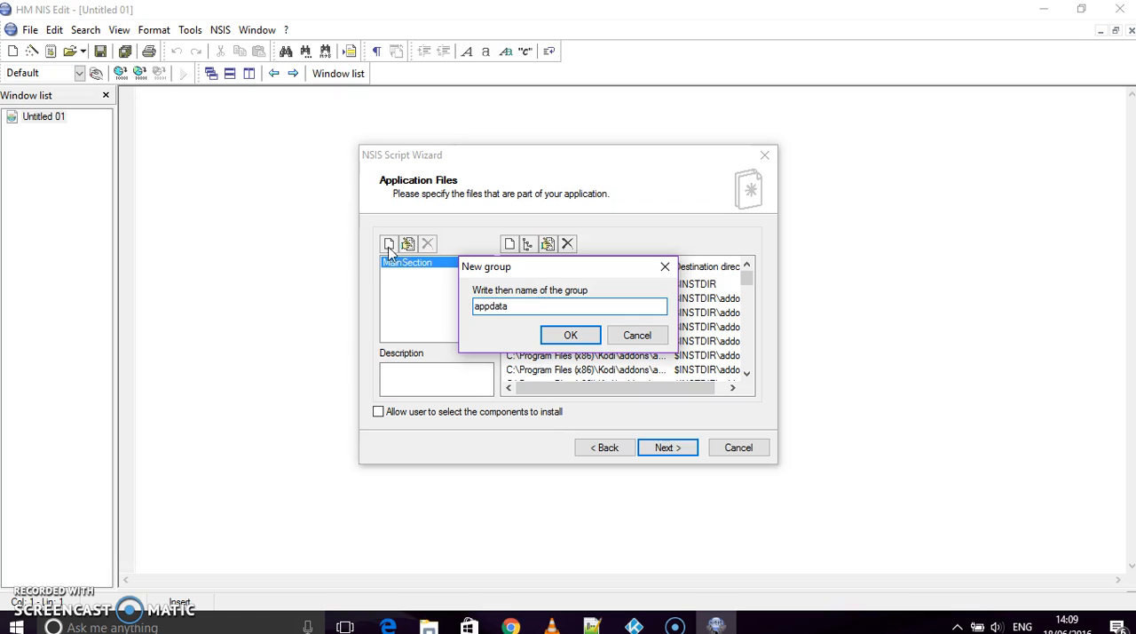
pyautogui.click(569, 338)
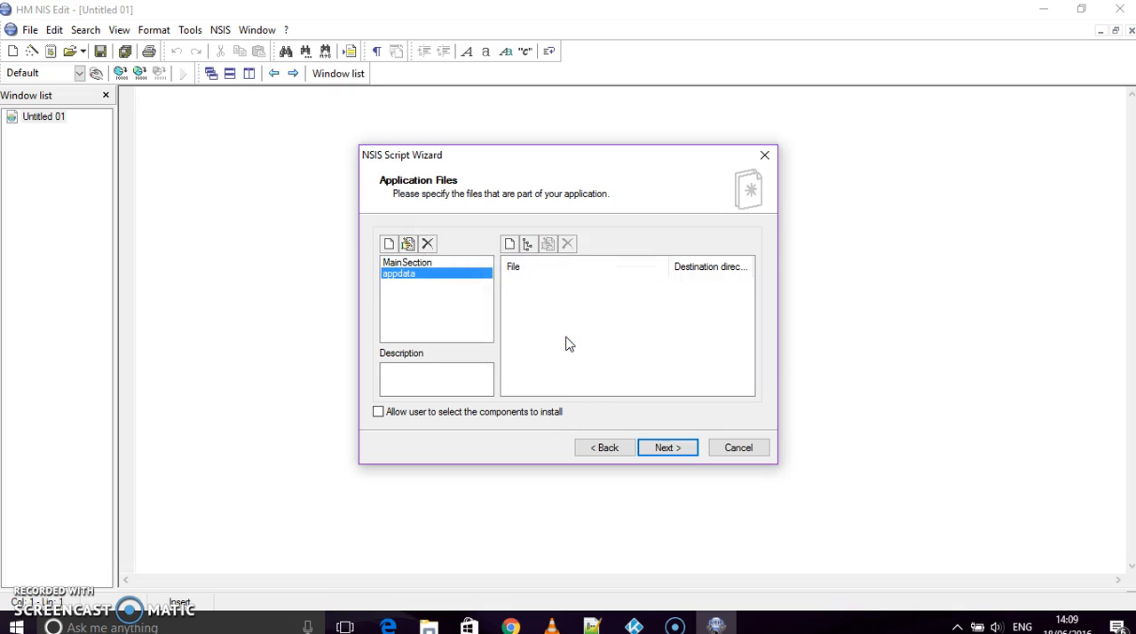
pyautogui.click(528, 247)
pyautogui.click(529, 248)
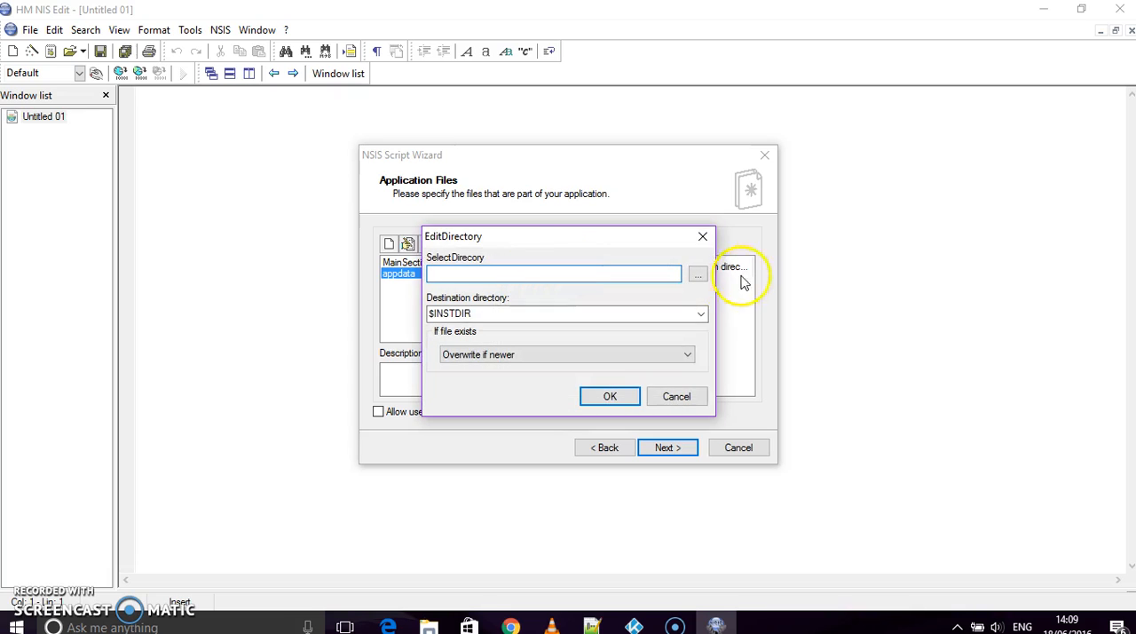
pyautogui.click(701, 276)
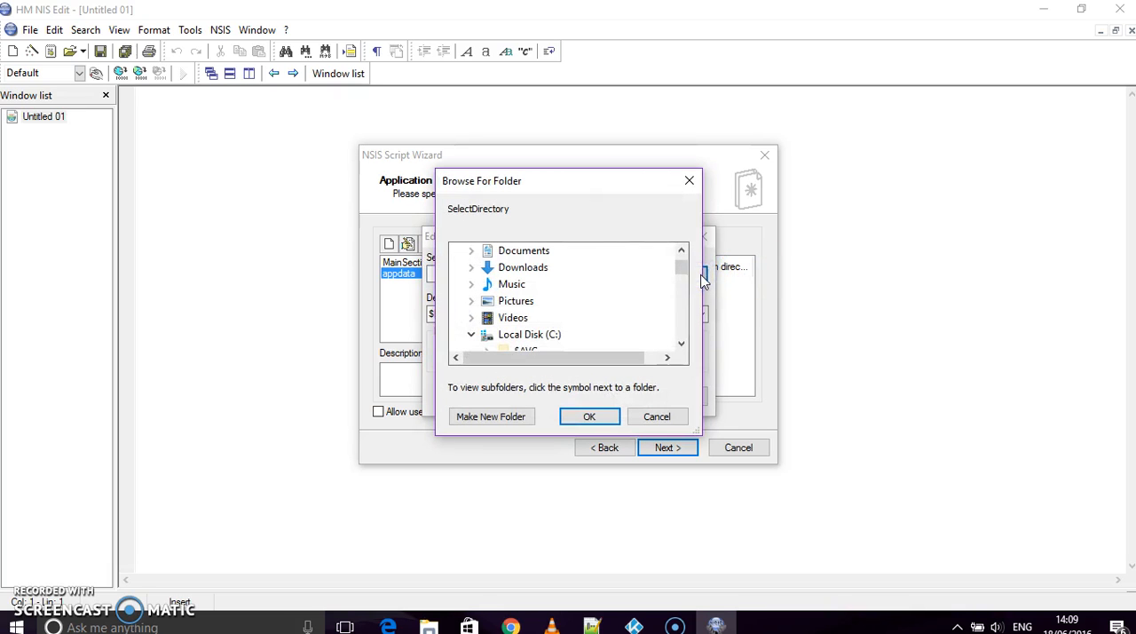
pyautogui.moveTo(680, 266); pyautogui.dragTo(678, 254)
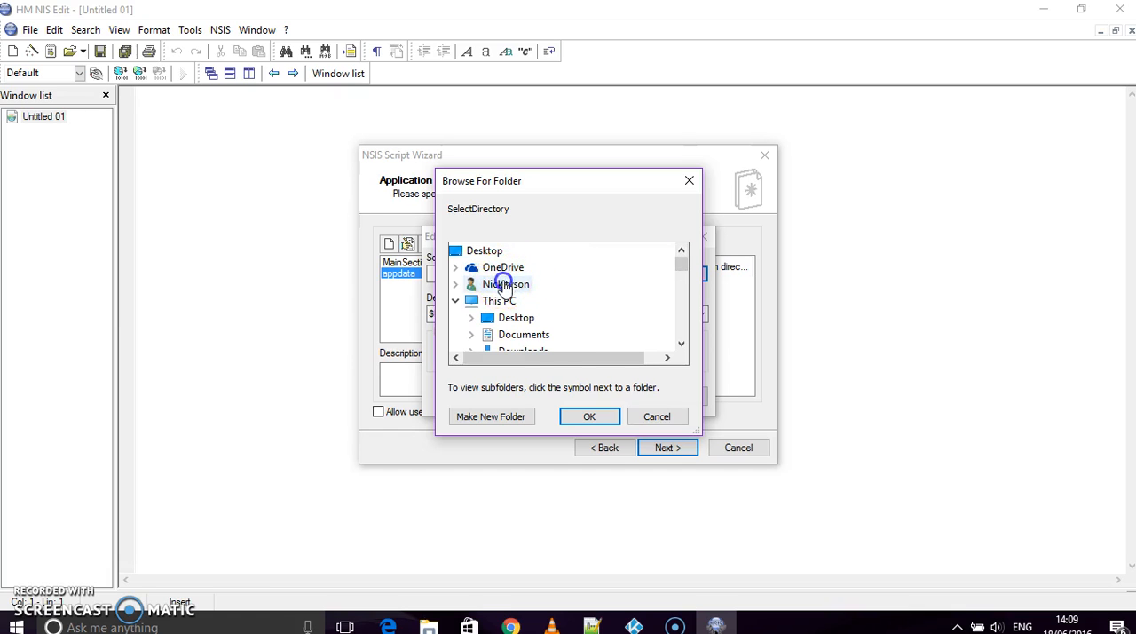
pyautogui.doubleClick(503, 286)
pyautogui.doubleClick(521, 320)
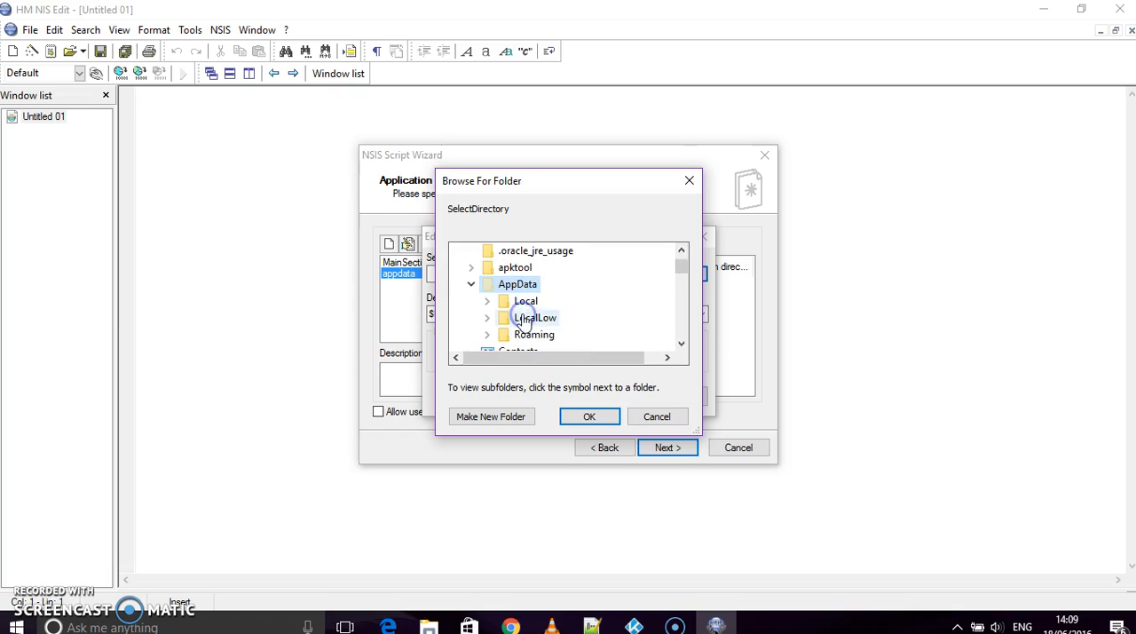
pyautogui.doubleClick(530, 333)
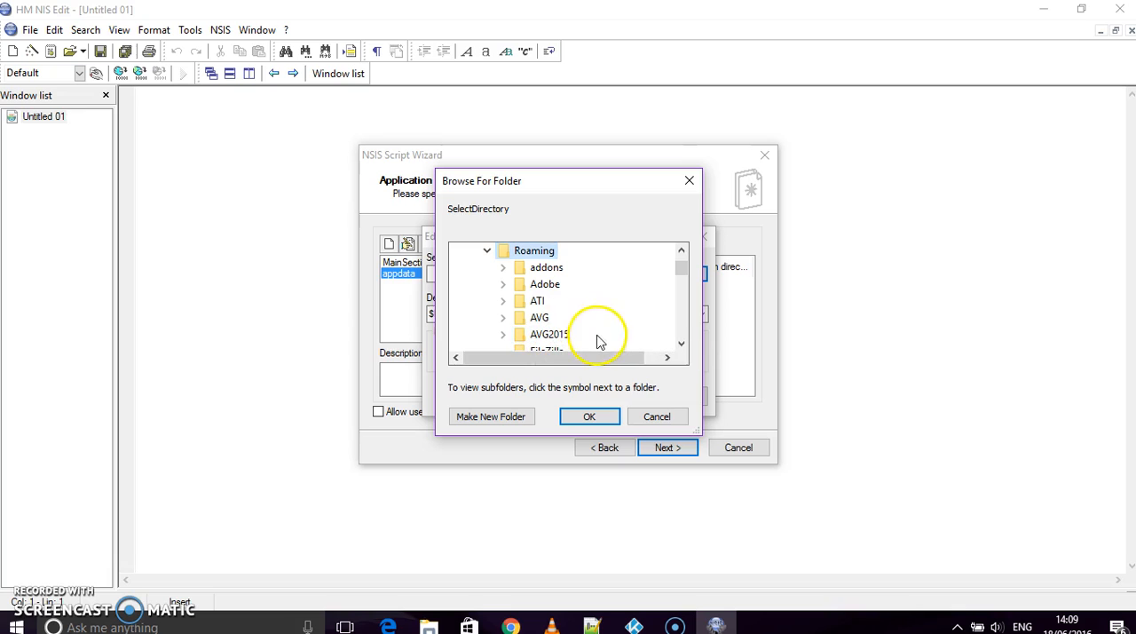
pyautogui.doubleClick(680, 345)
pyautogui.doubleClick(681, 345)
pyautogui.click(681, 344)
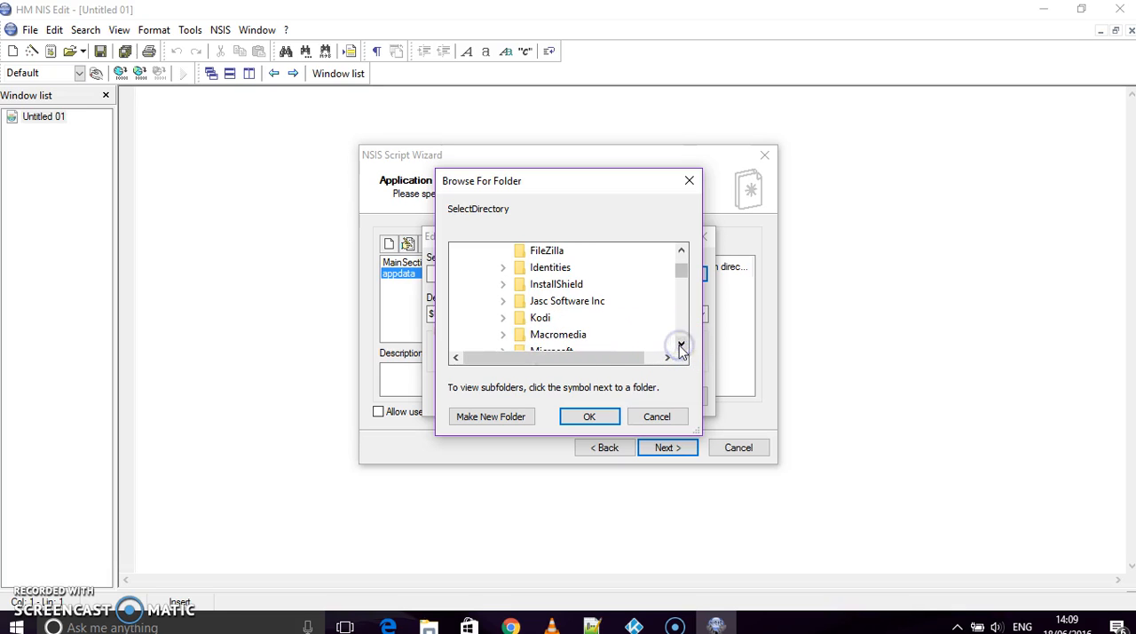
pyautogui.doubleClick(543, 319)
pyautogui.click(590, 417)
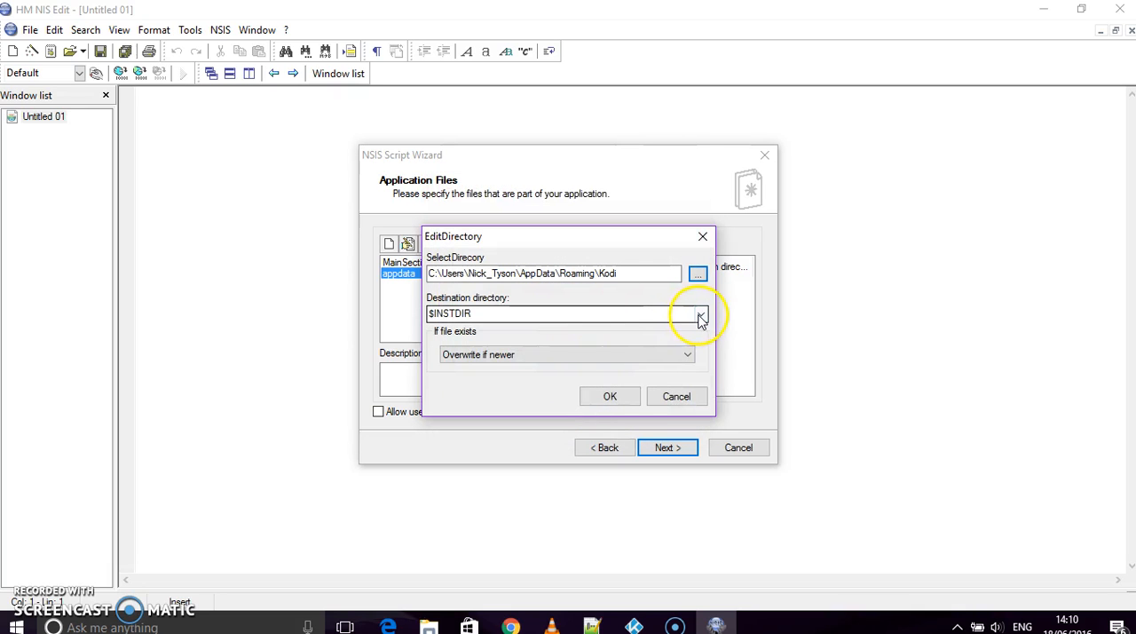
# - Set the destination directory to $APPDATA and add the Kodi folder to the appdata group
pyautogui.click(702, 316)
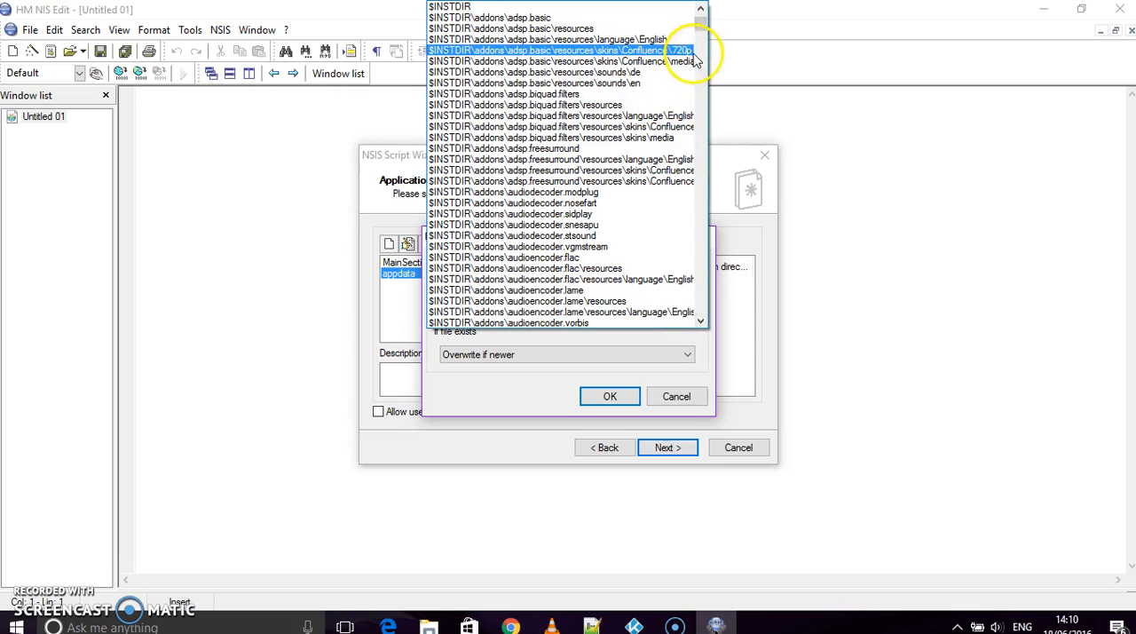
pyautogui.click(701, 9)
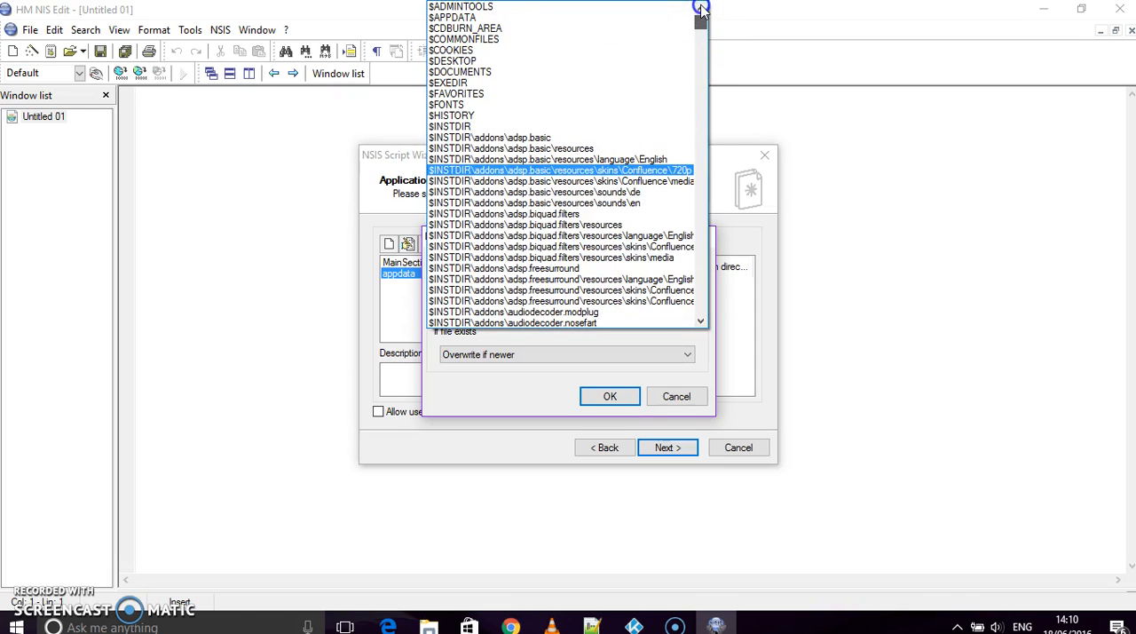
pyautogui.click(509, 18)
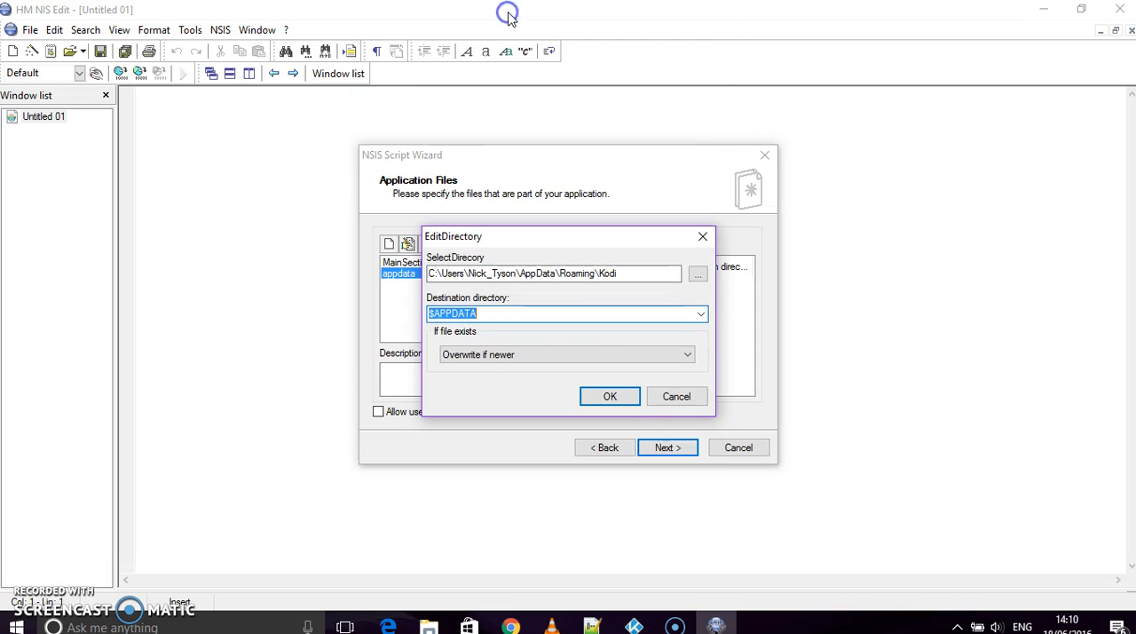
pyautogui.click(606, 397)
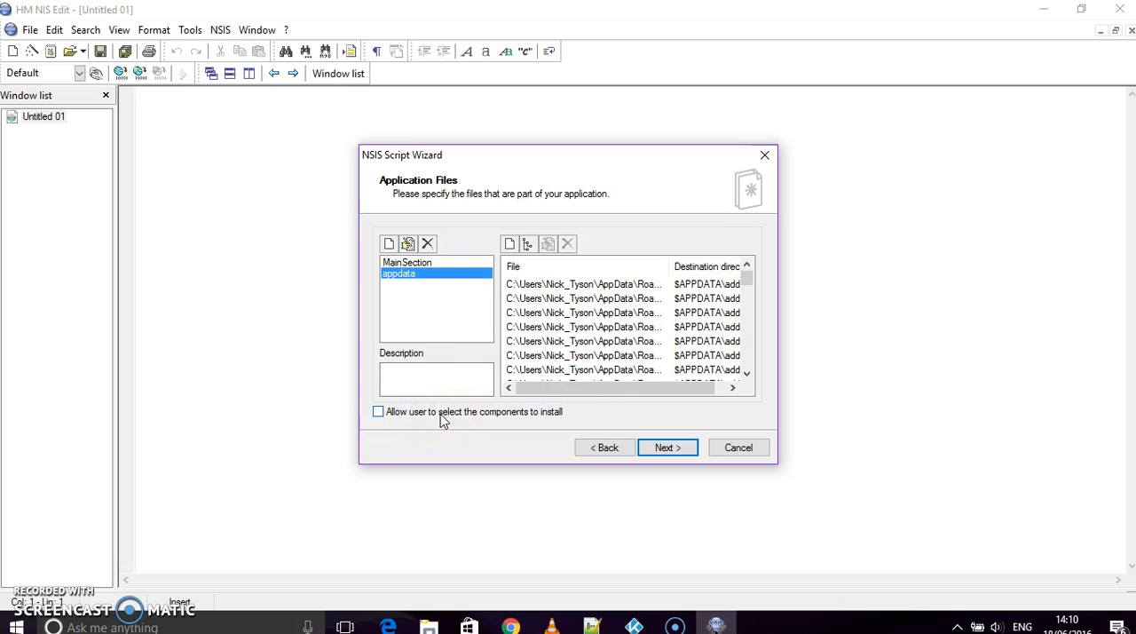
# - Continue to the uninstaller page, keeping Trial as Start Menu folder name and $INSTDIR\Kodi.exe as the program run after setup
pyautogui.click(661, 451)
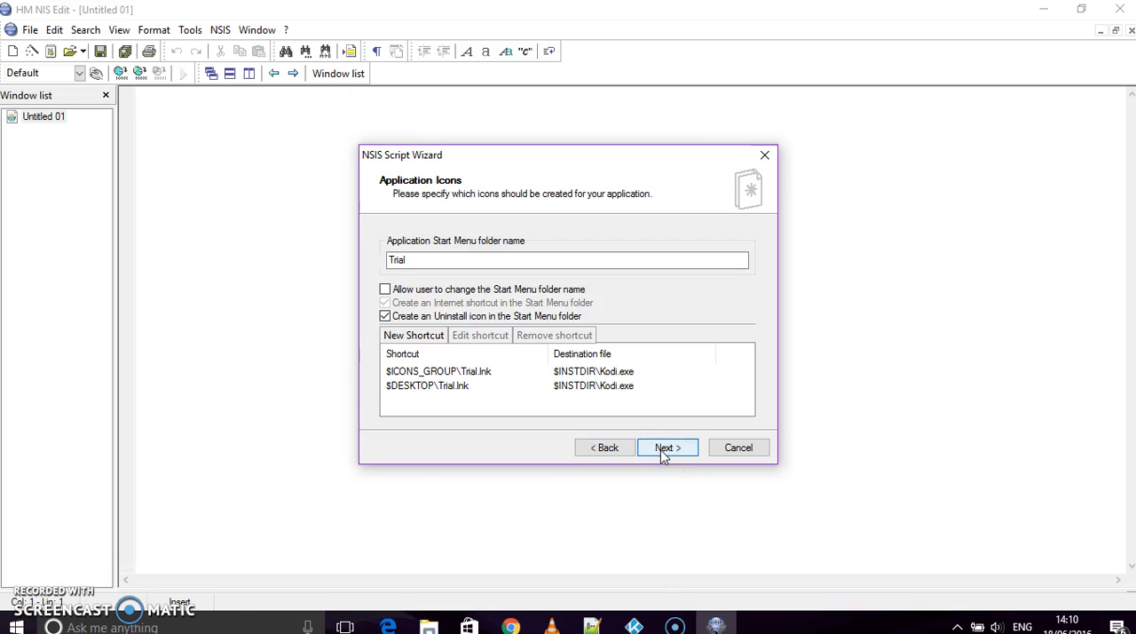
pyautogui.click(424, 263)
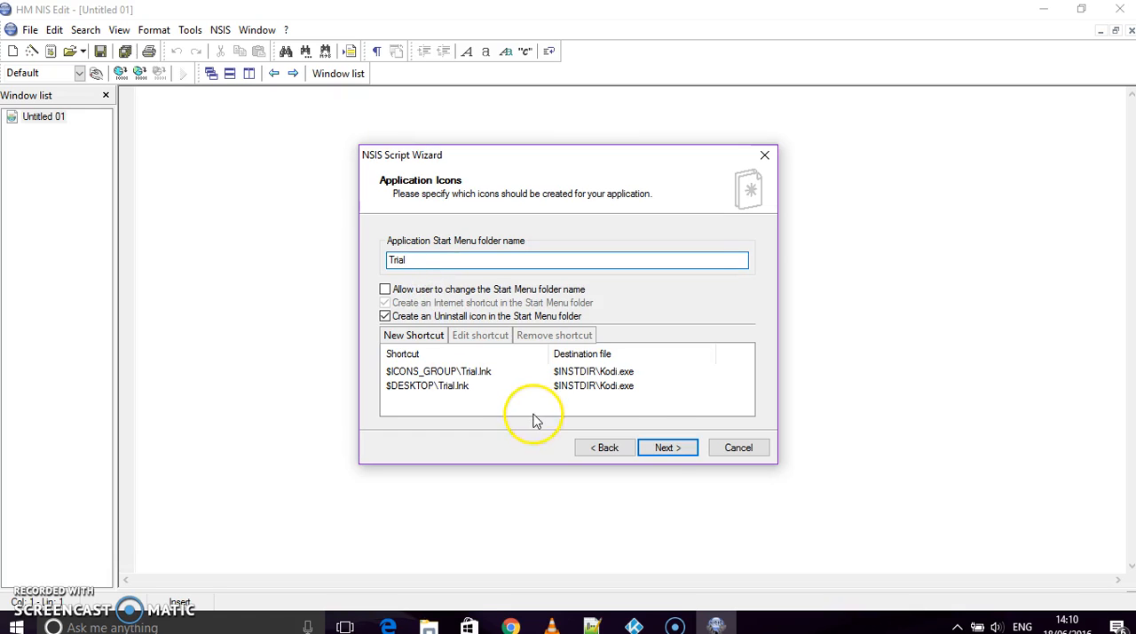
pyautogui.click(668, 447)
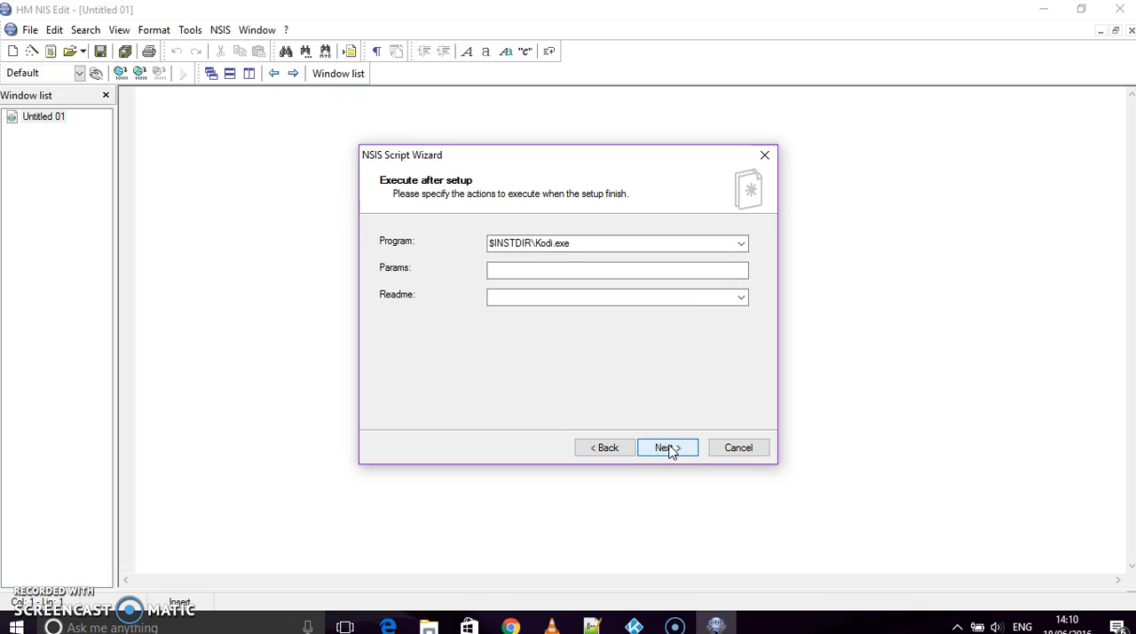
pyautogui.click(588, 243)
pyautogui.click(669, 449)
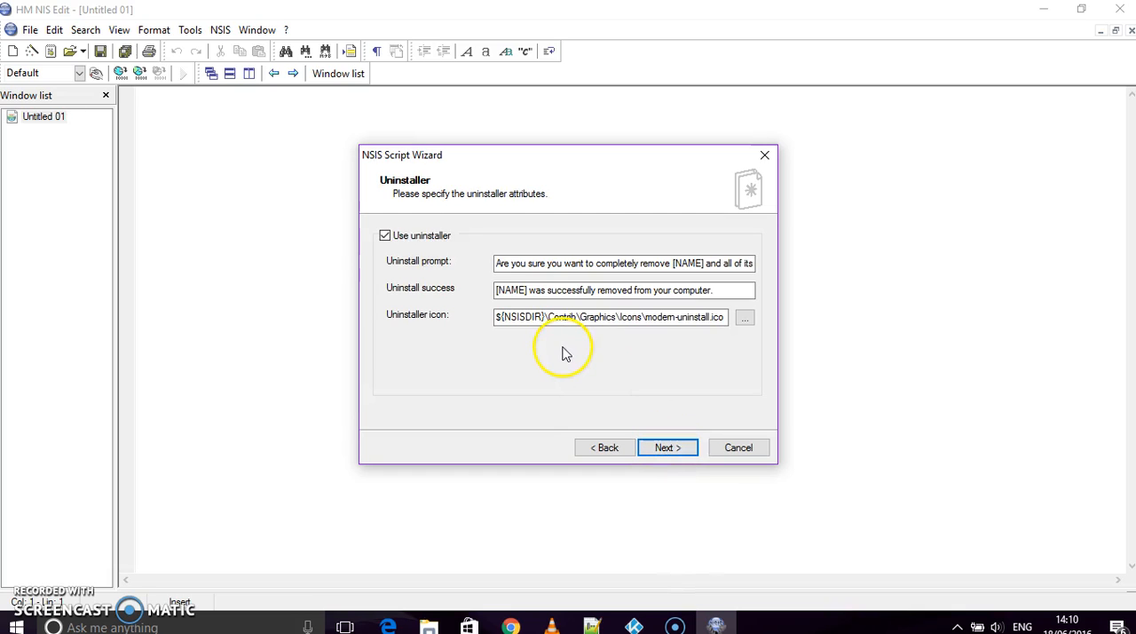
# - Replace the [NAME] placeholder in the uninstall prompt with Trial
pyautogui.click(704, 263)
pyautogui.press('BackSpace')
pyautogui.press('BackSpace')
pyautogui.press('BackSpace')
pyautogui.press('BackSpace')
pyautogui.press('BackSpace')
pyautogui.press('BackSpace')
pyautogui.write('Trial')
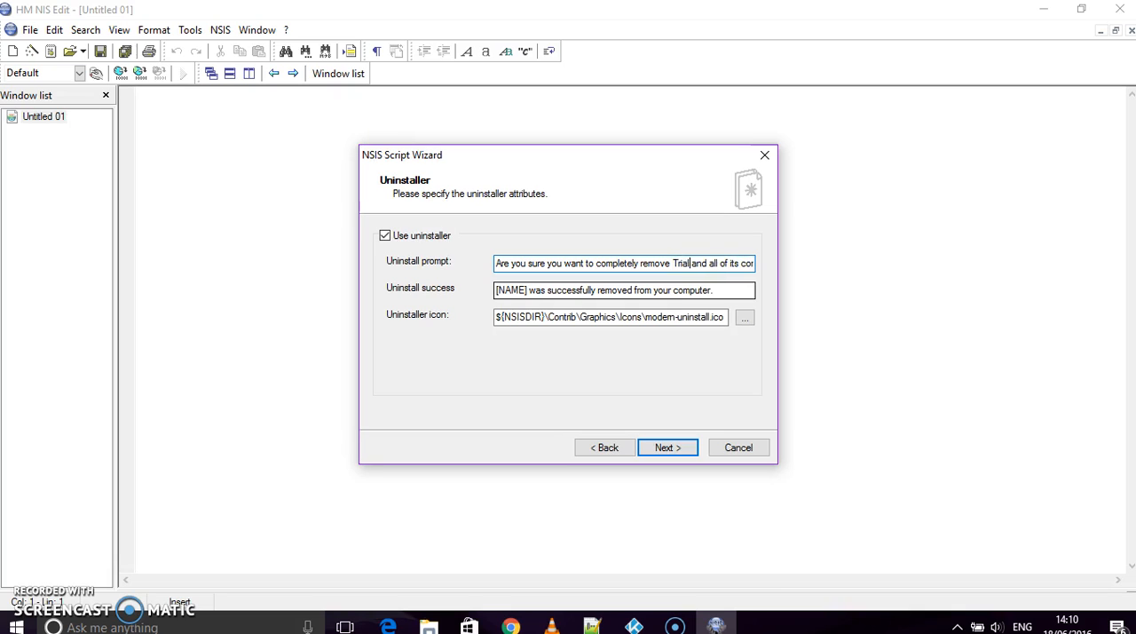
# - Replace the [NAME] placeholder in the uninstall success message with Trial
pyautogui.click(528, 291)
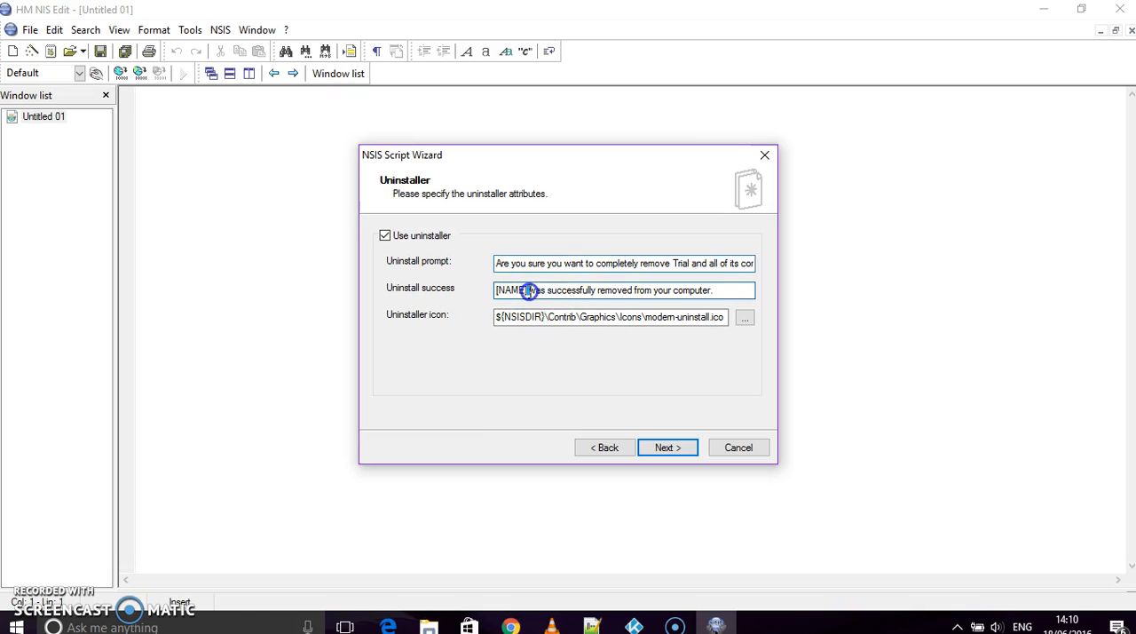
pyautogui.press('BackSpace')
pyautogui.press('BackSpace')
pyautogui.press('BackSpace')
pyautogui.press('BackSpace')
pyautogui.press('BackSpace')
pyautogui.press('BackSpace')
pyautogui.press('BackSpace')
pyautogui.write('Trial')
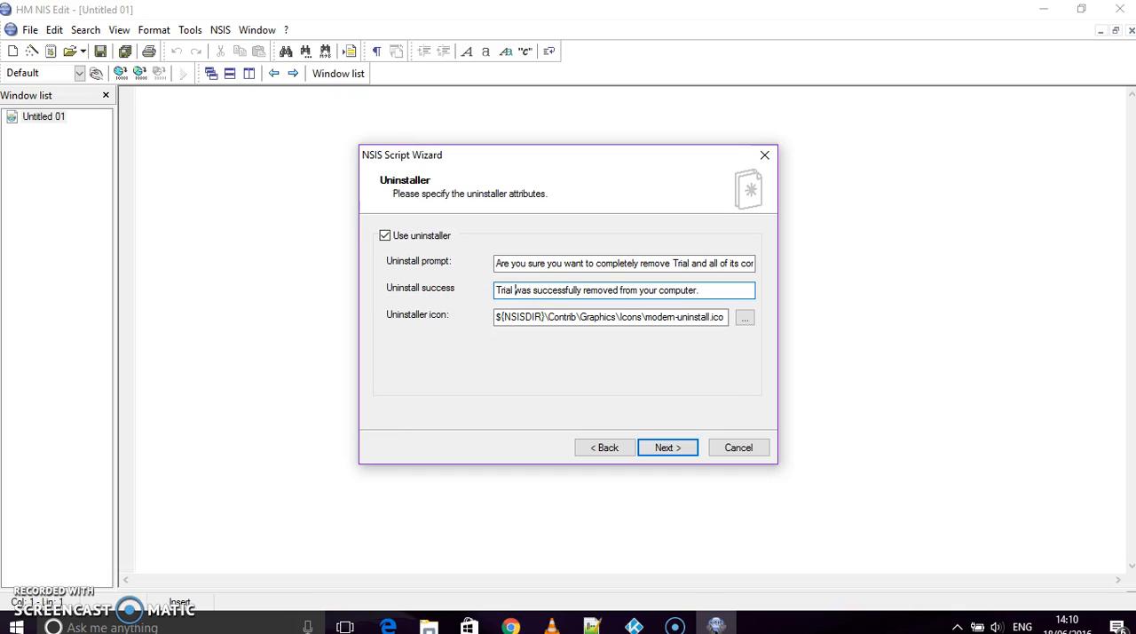
# - Use icon.ico from the Desktop's kamzexe folder as uninstaller icon and advance to the wizard's final page
pyautogui.click(746, 320)
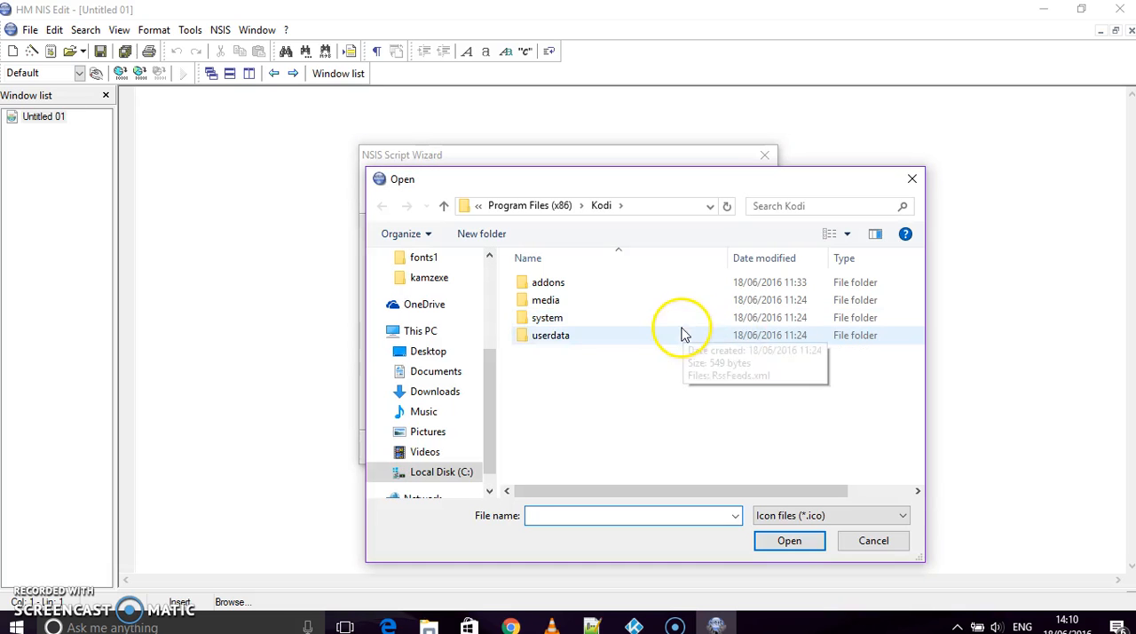
pyautogui.click(441, 354)
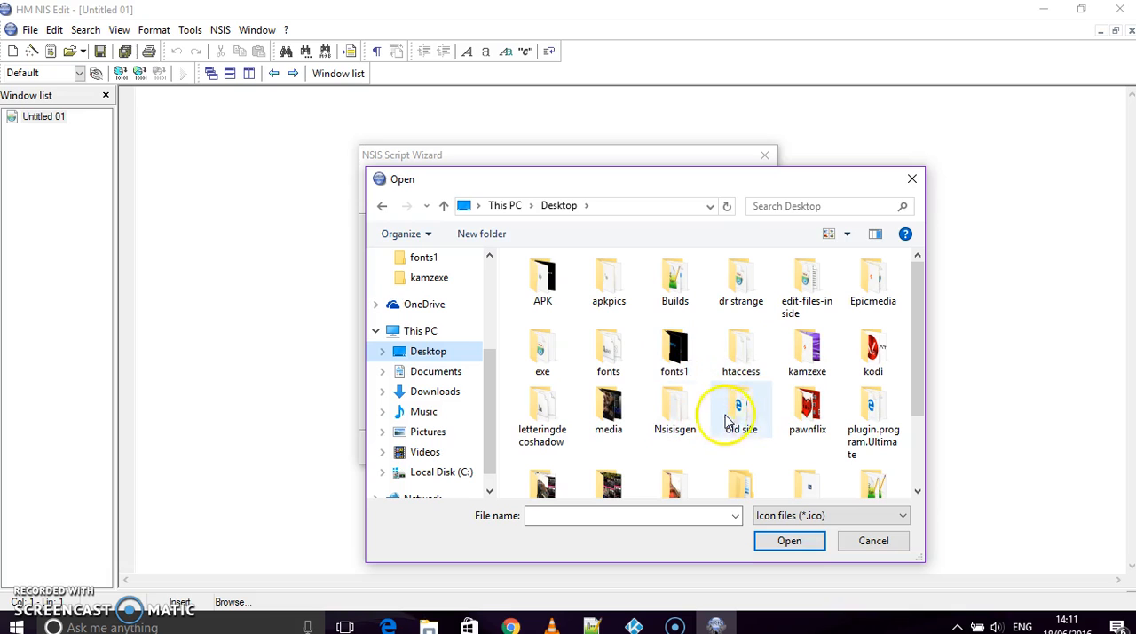
pyautogui.doubleClick(807, 350)
pyautogui.click(545, 298)
pyautogui.click(789, 541)
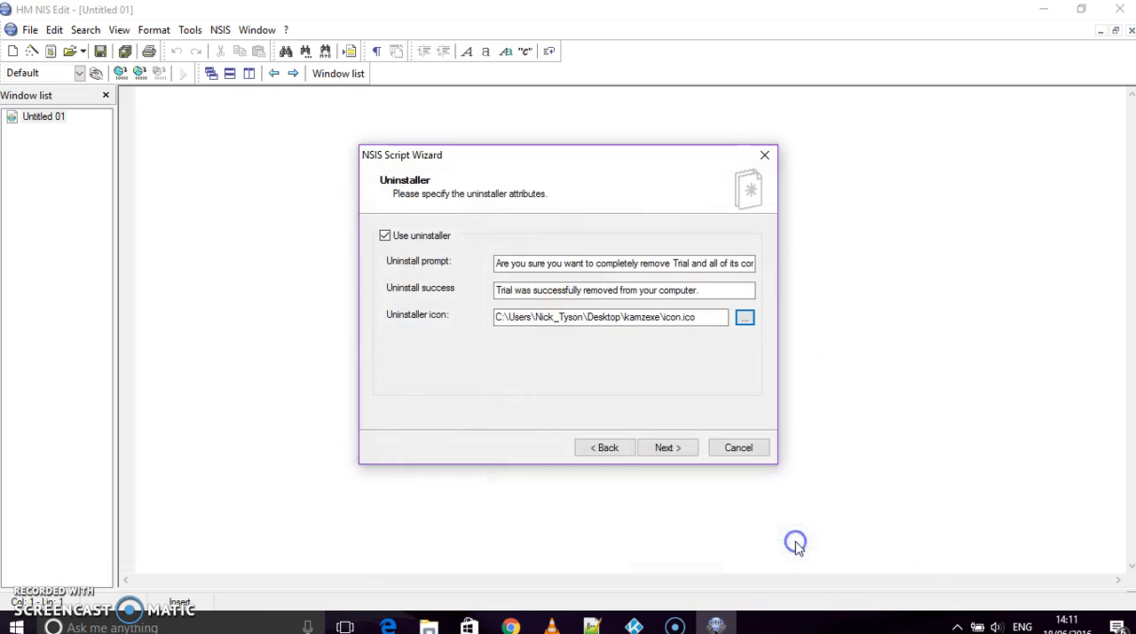
pyautogui.click(667, 449)
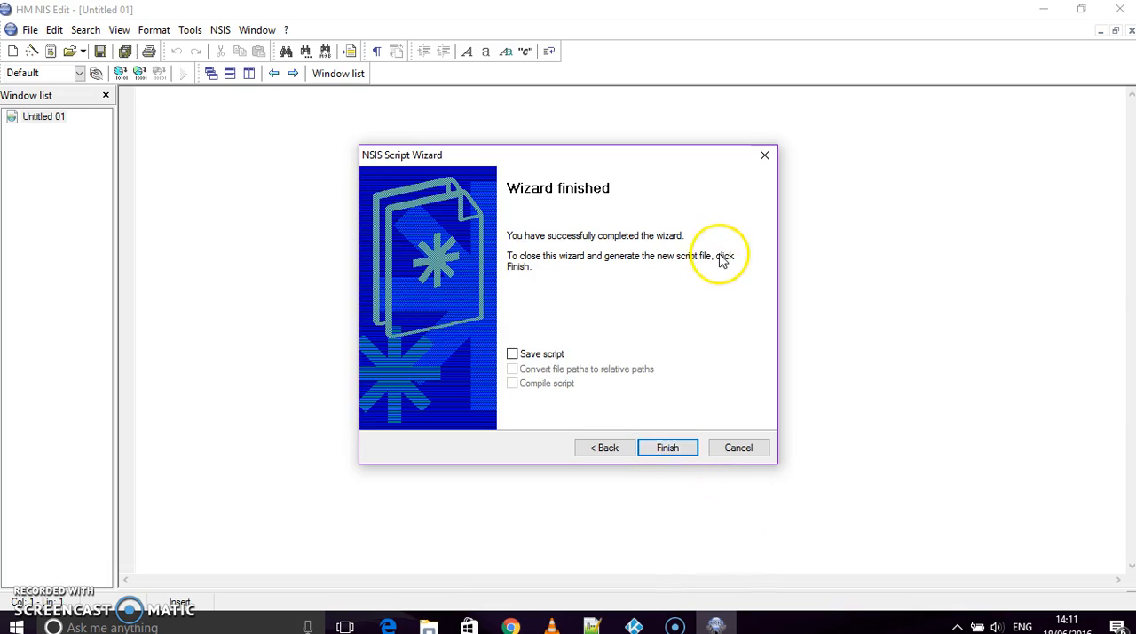
# - Finish the wizard with script saving, relative file paths and compiling enabled, saving the script as trial.nsi in the kamzexe folder
pyautogui.click(513, 354)
pyautogui.click(513, 384)
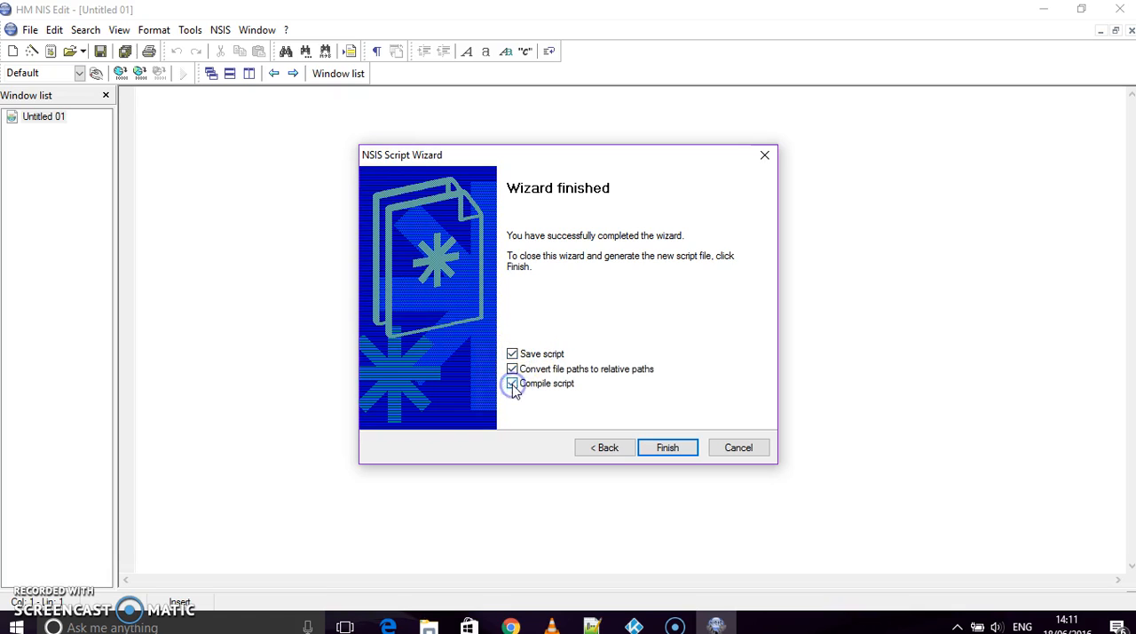
pyautogui.click(667, 448)
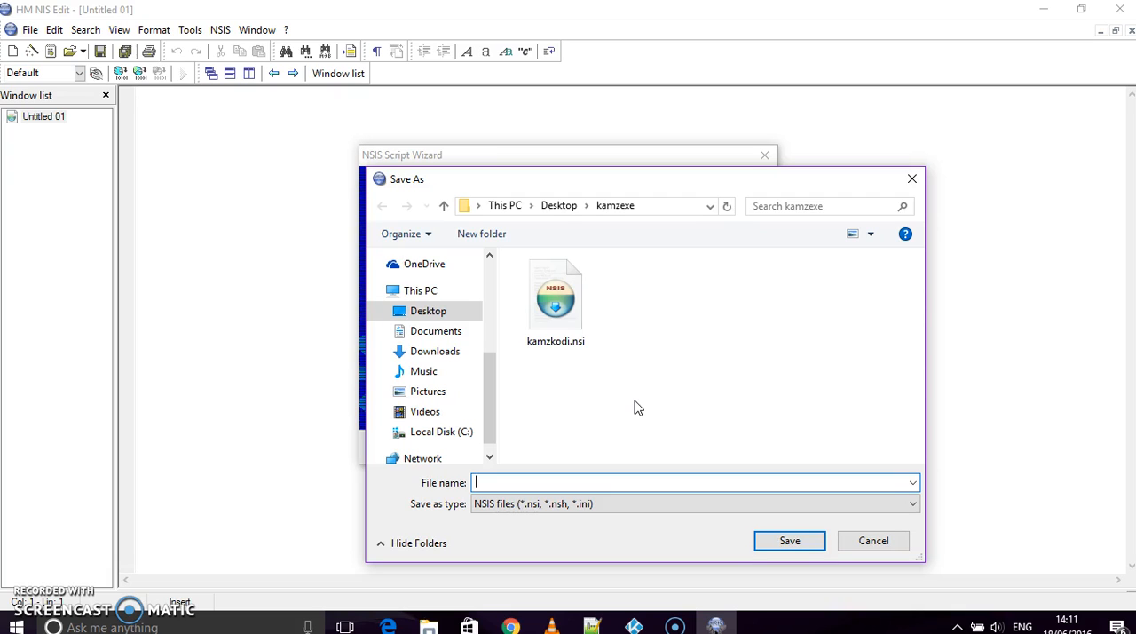
pyautogui.write('trial')
pyautogui.click(799, 543)
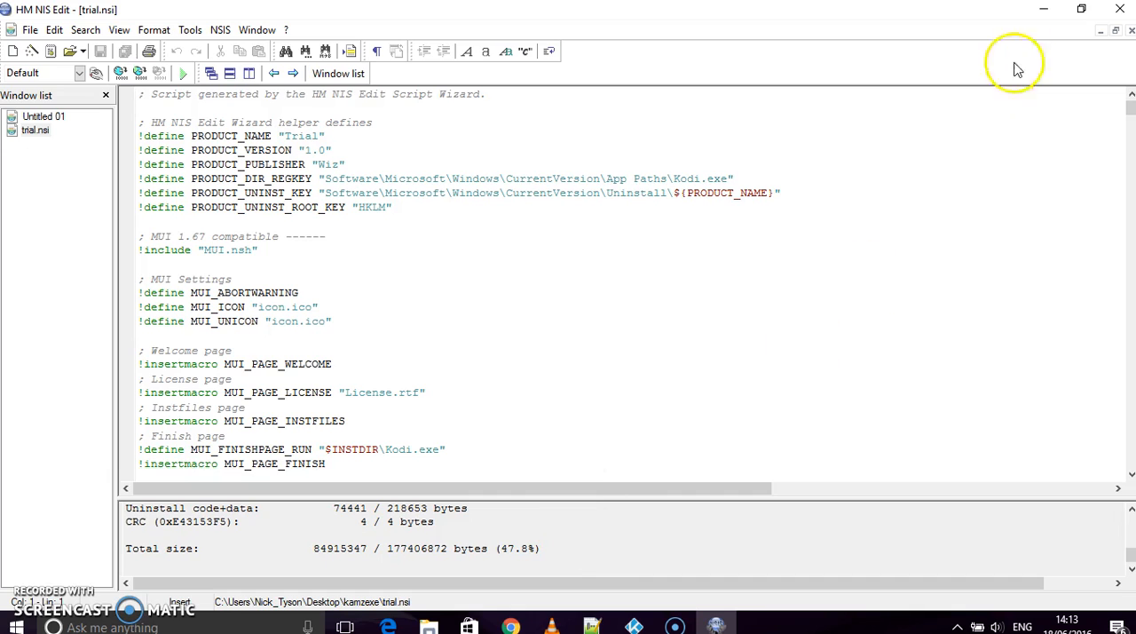
# - Close HM NIS Edit and open the Desktop's kamzexe folder to locate the compiled Trial Setup.exe
pyautogui.click(1119, 11)
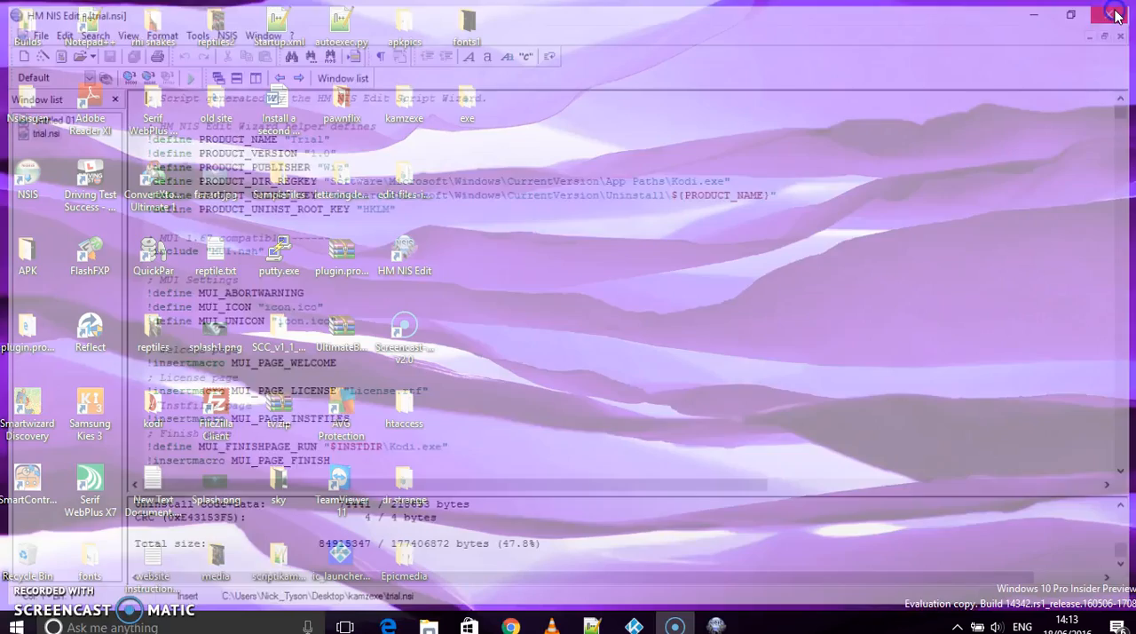
pyautogui.doubleClick(405, 103)
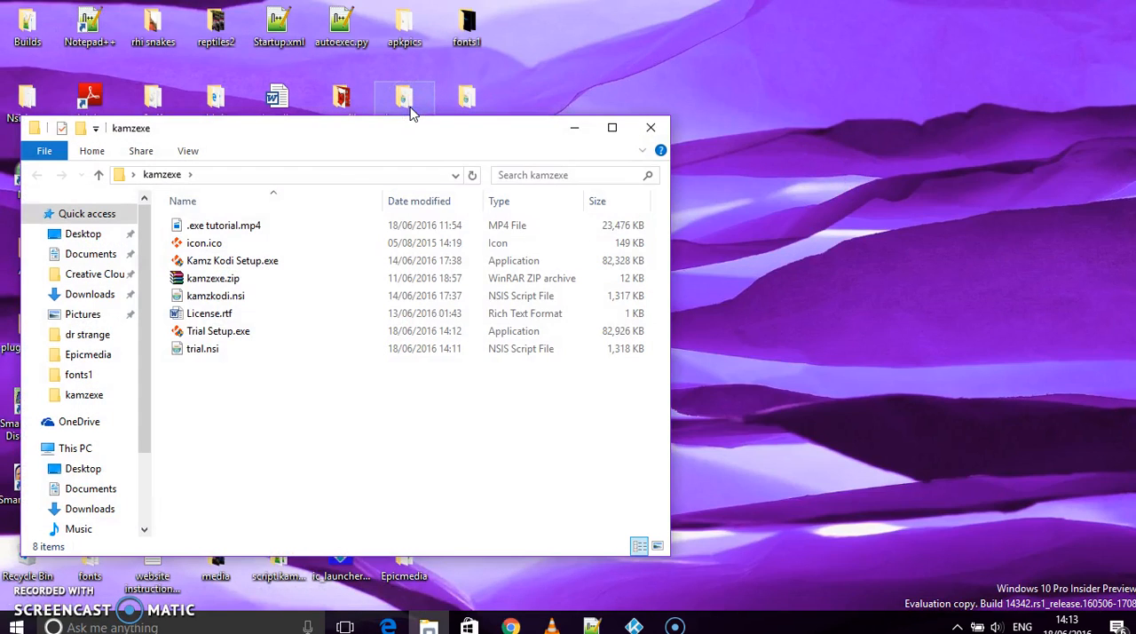
pyautogui.click(237, 339)
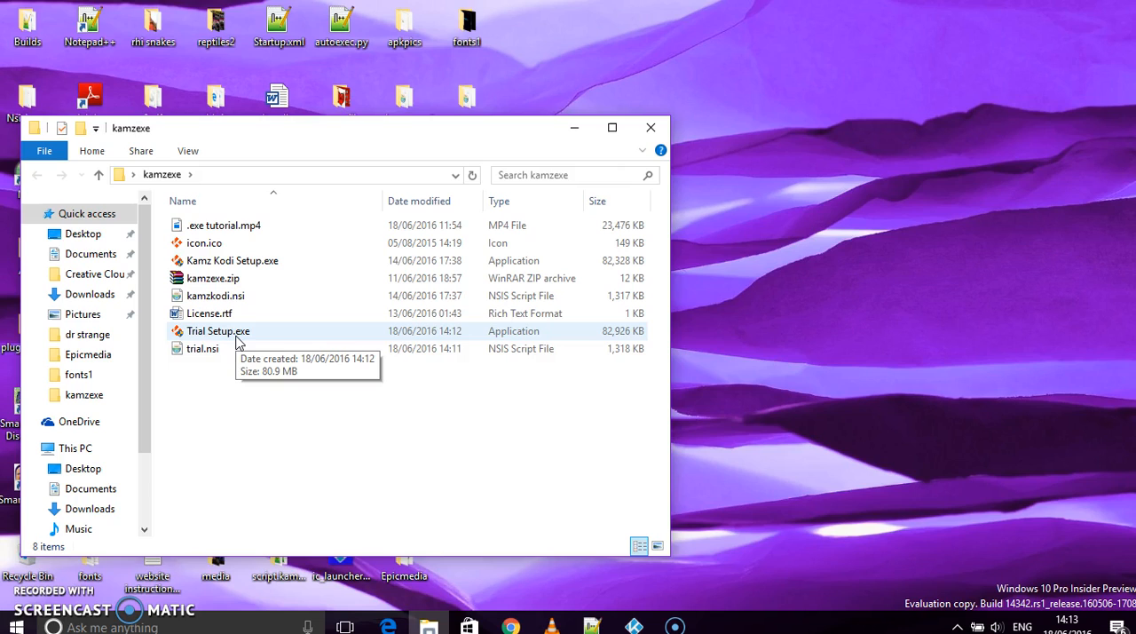
# - Run Trial Setup.exe to examine its welcome and license pages, quit the setup without installing, and close the kamzexe folder
pyautogui.doubleClick(236, 339)
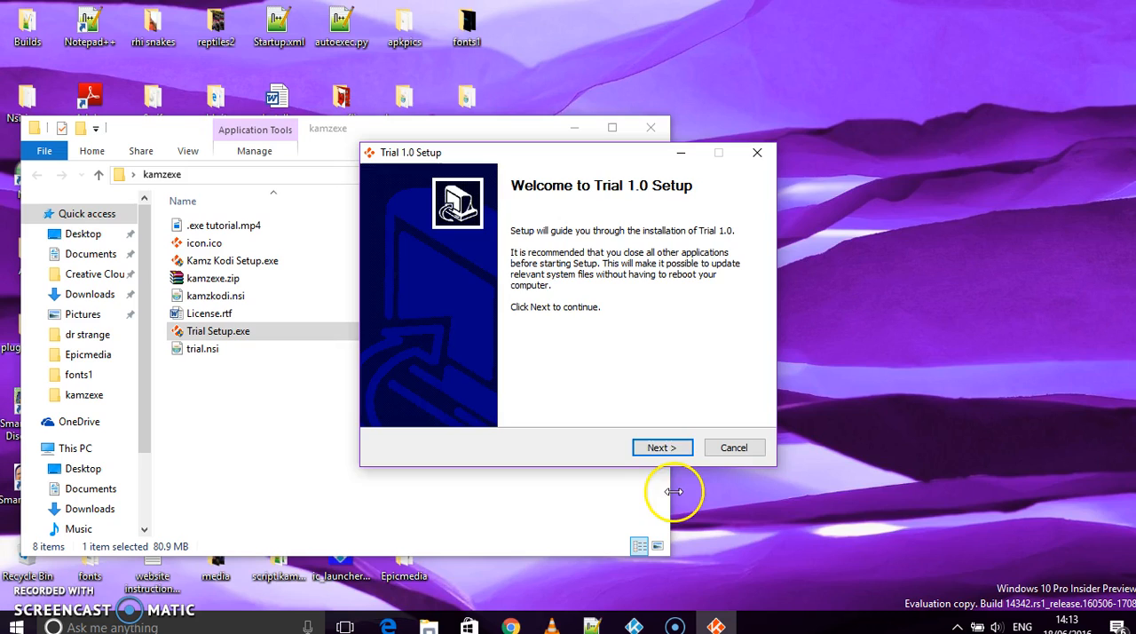
pyautogui.click(664, 447)
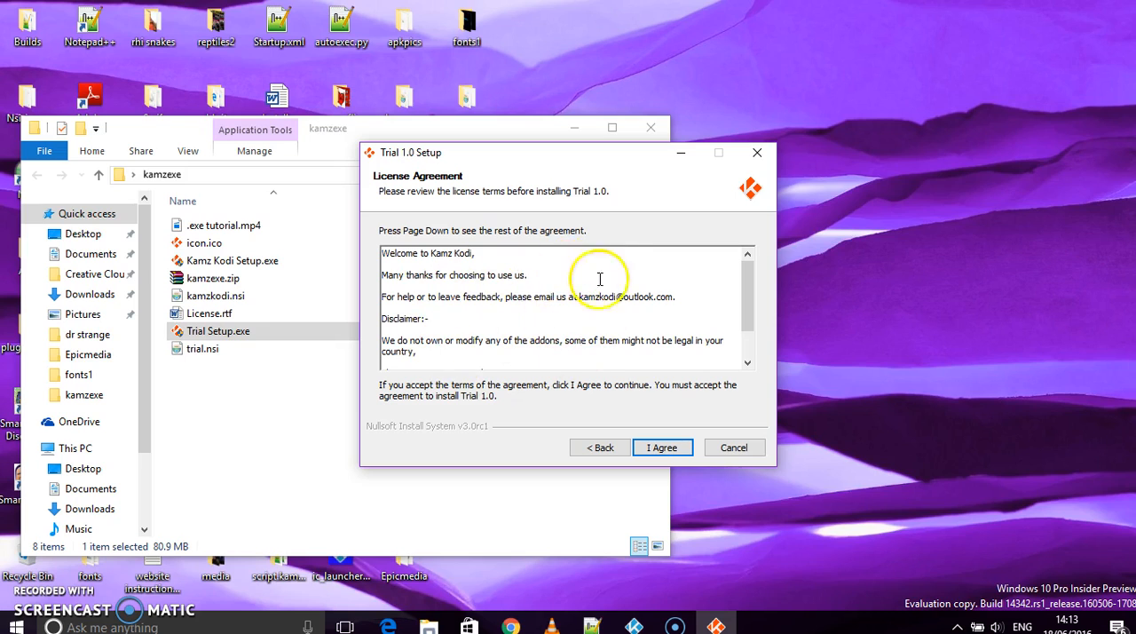
pyautogui.click(730, 451)
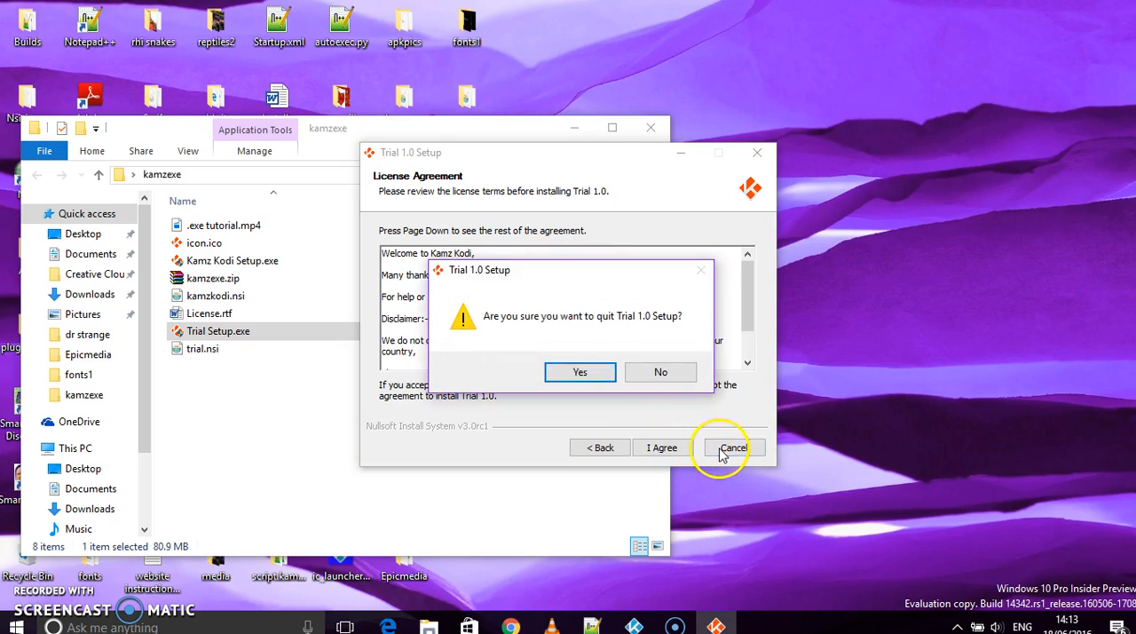
pyautogui.click(577, 374)
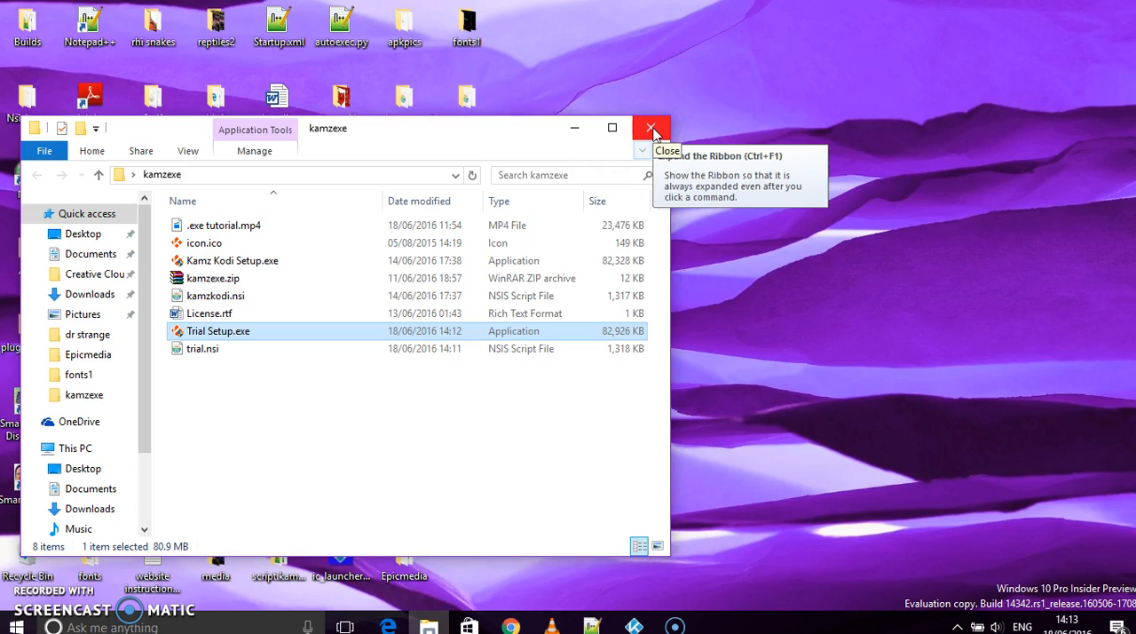
pyautogui.click(652, 131)
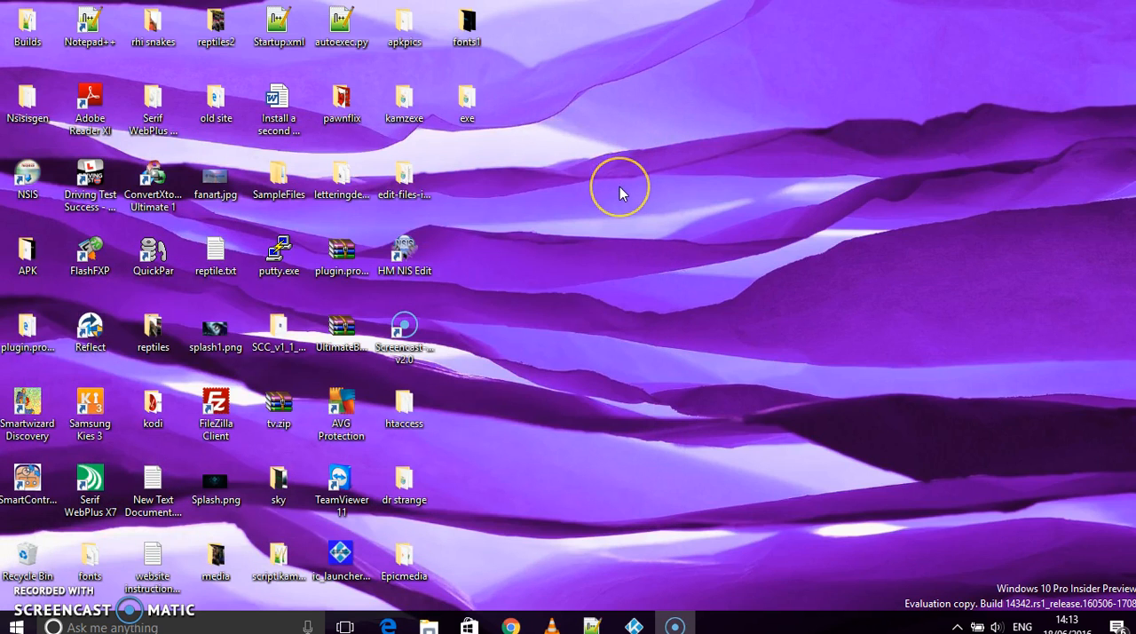